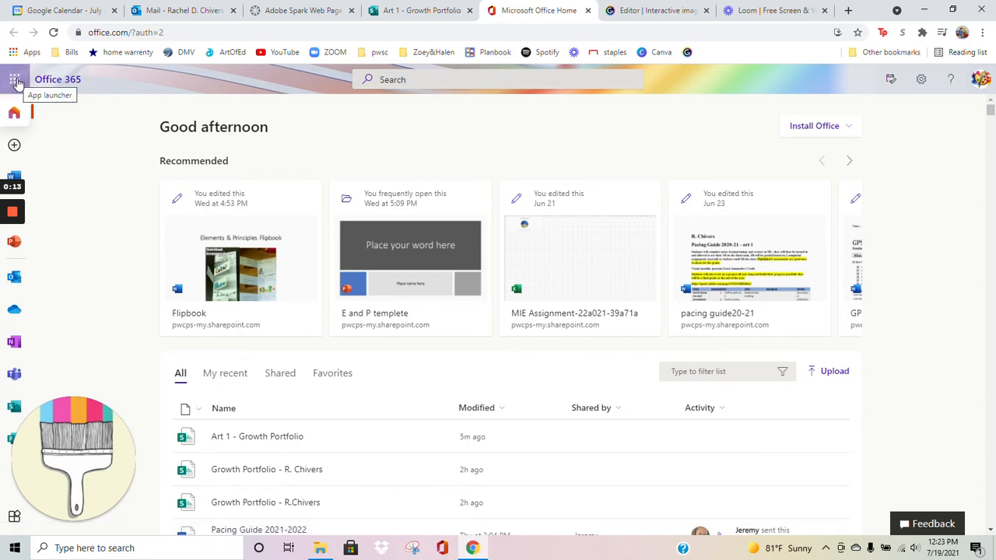
Step: Launch Sway from the Office 365 home page and open the Art 1 - Growth Portfolio Sway
{"action": "left_click", "coordinate": [17, 81]}
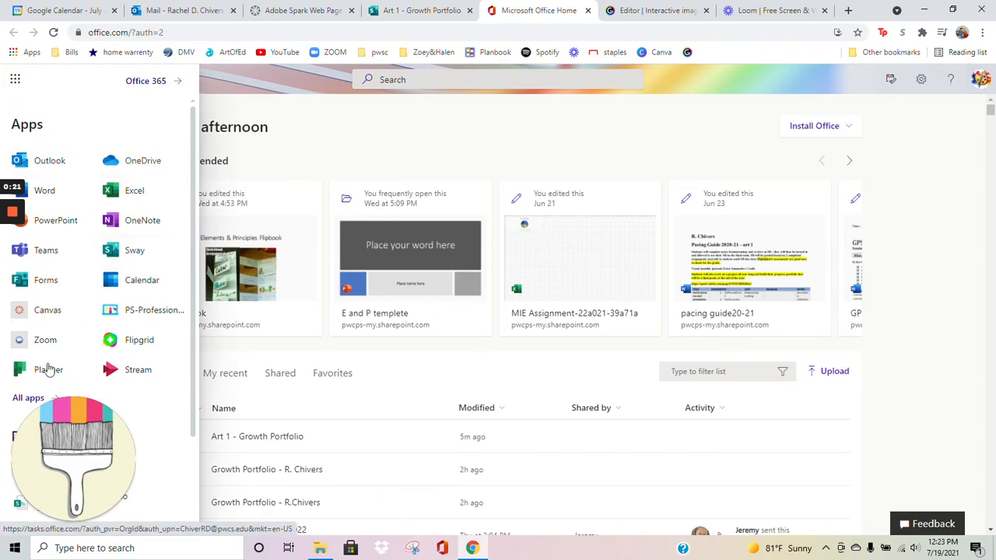
{"action": "left_click", "coordinate": [138, 251]}
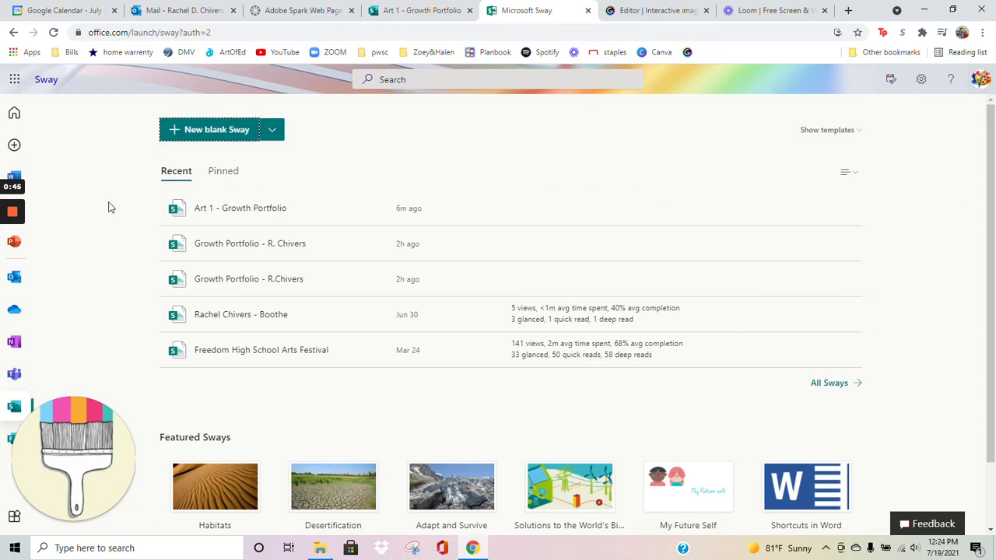
{"action": "left_click", "coordinate": [12, 265]}
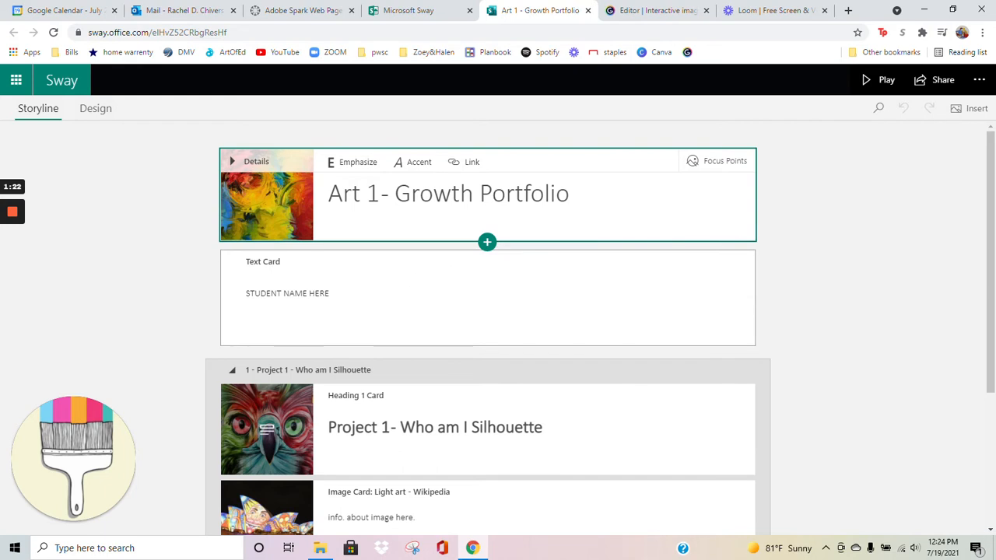
Step: Review the Text, Media and Group card types that can be inserted below the title card, without adding one
{"action": "left_click", "coordinate": [487, 243]}
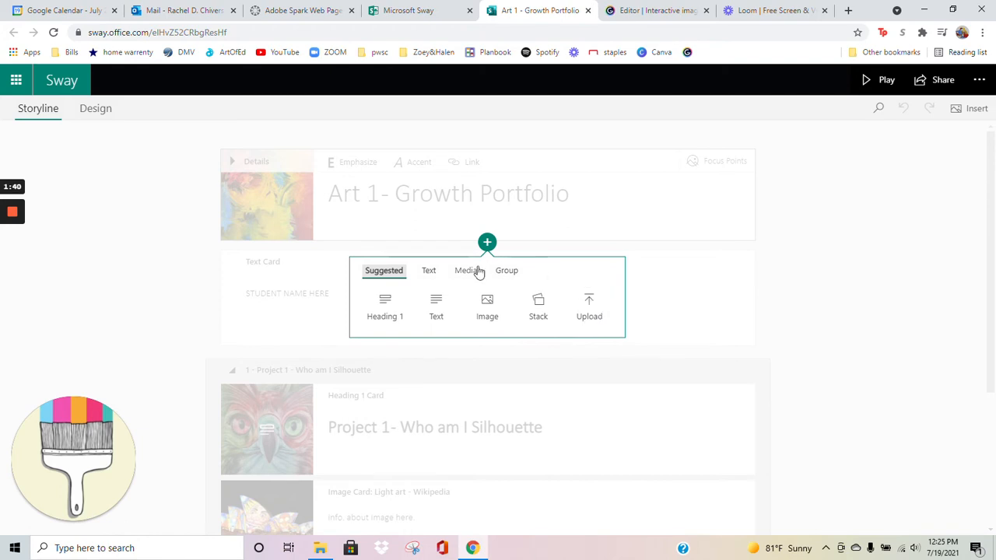
{"action": "left_click", "coordinate": [430, 273]}
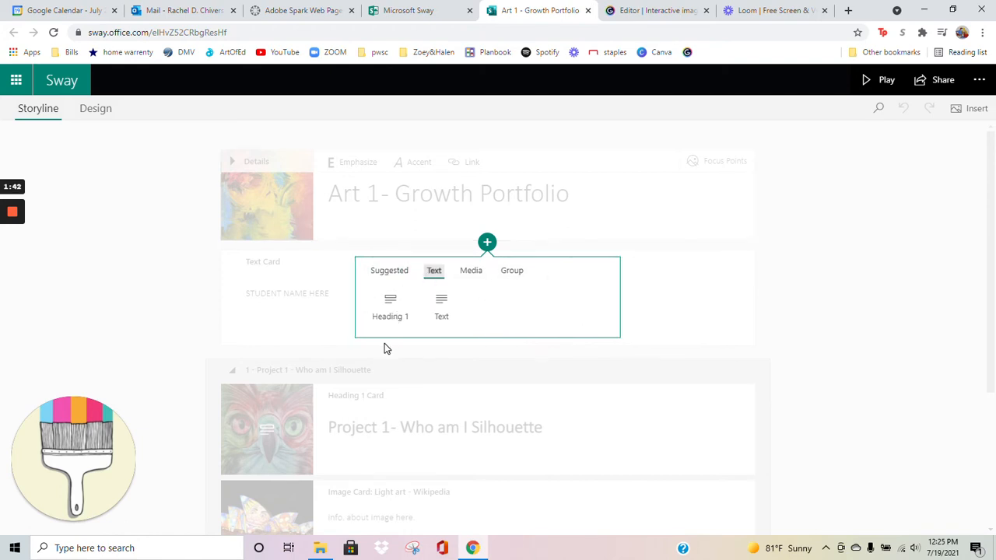
{"action": "left_click", "coordinate": [471, 274]}
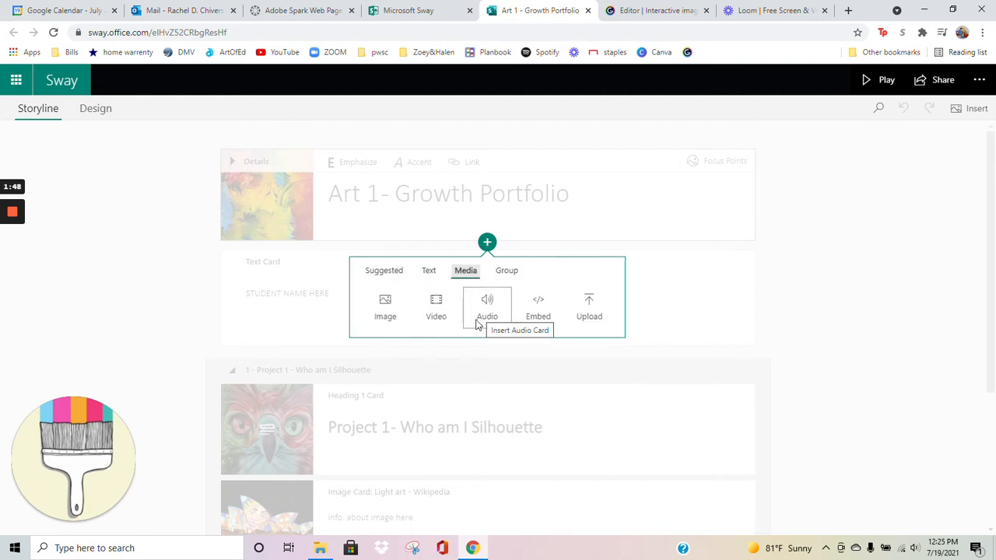
{"action": "left_click", "coordinate": [506, 277]}
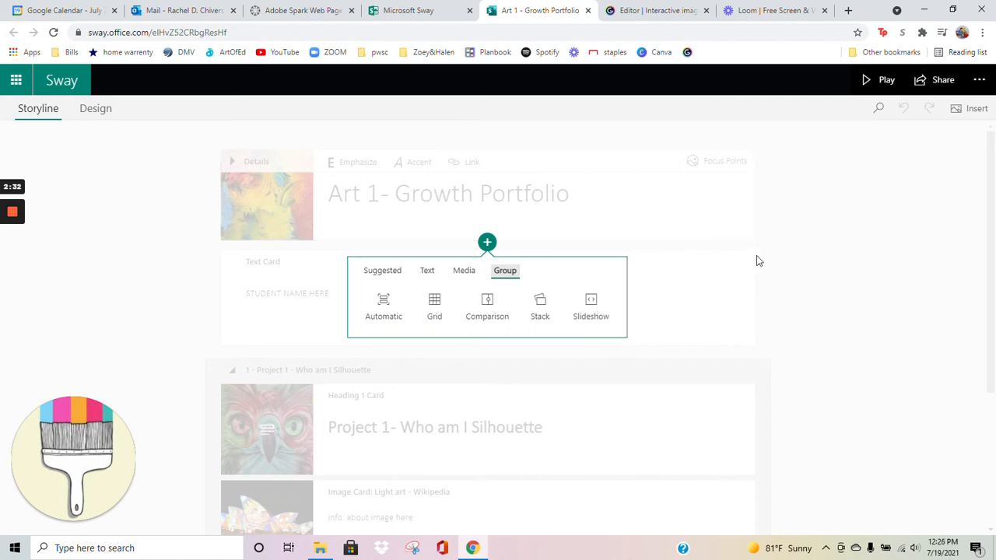
{"action": "left_click", "coordinate": [596, 206]}
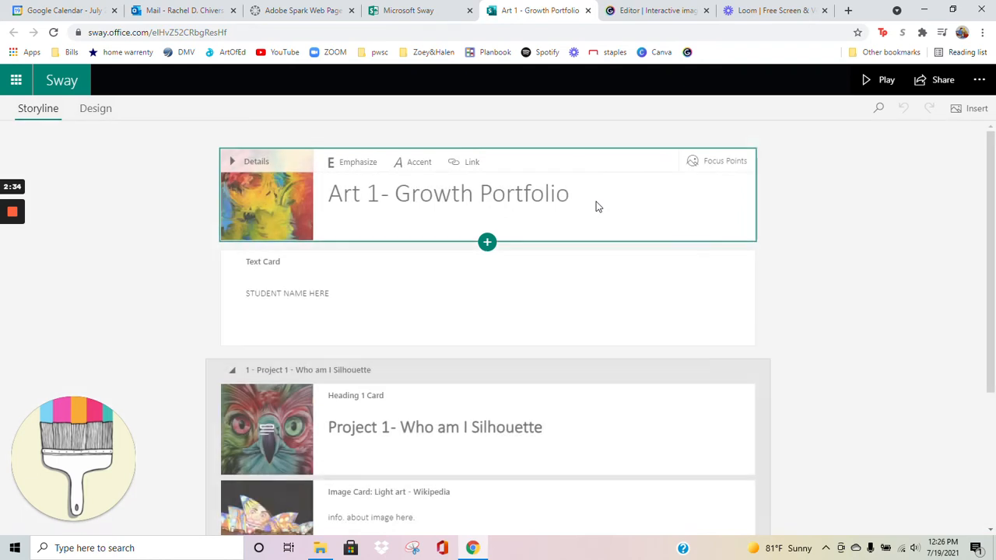
Step: Apply Emphasize and Accent formatting to the entire title Art 1 - Growth Portfolio
{"action": "left_click", "coordinate": [379, 194]}
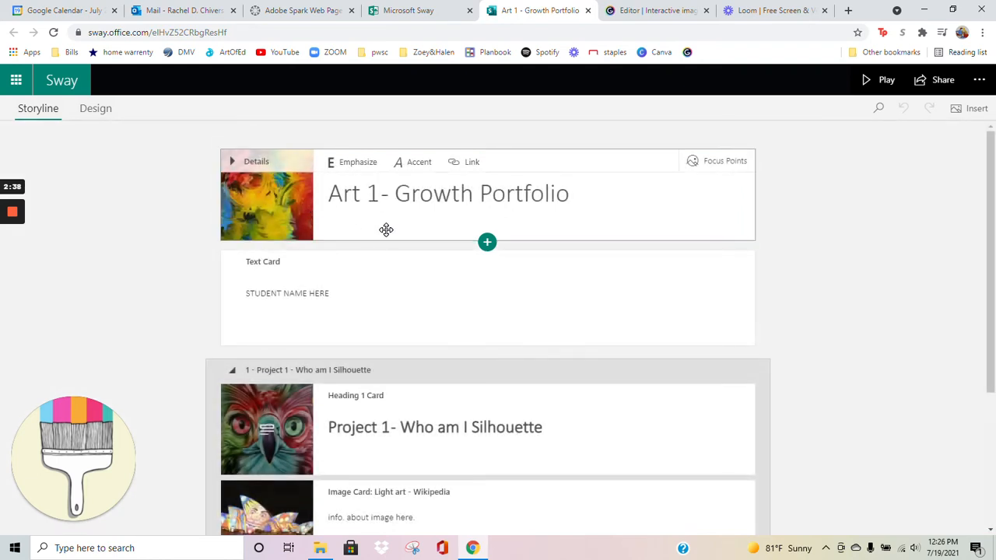
{"action": "left_click", "coordinate": [474, 195]}
{"action": "left_click", "coordinate": [569, 194]}
{"action": "left_click_drag", "start_coordinate": [570, 195], "coordinate": [327, 194]}
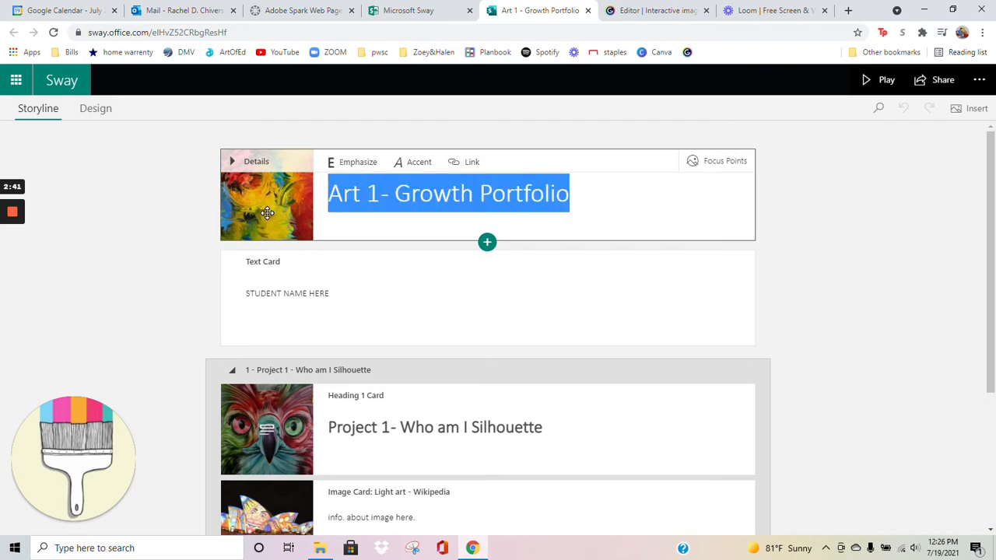
{"action": "left_click", "coordinate": [371, 165]}
{"action": "left_click", "coordinate": [417, 164]}
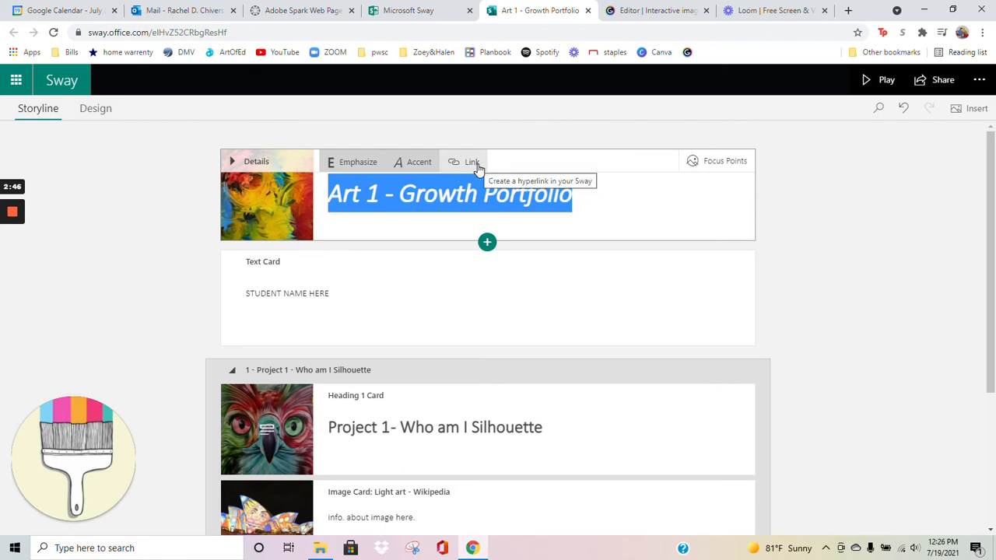
{"action": "left_click", "coordinate": [624, 198]}
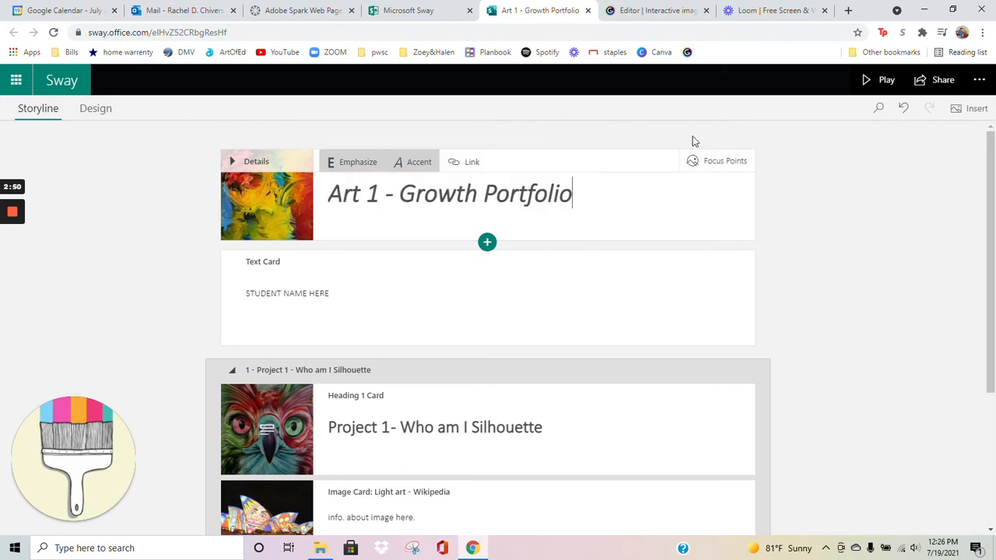
Step: Try a focus point in the title image's upper-right area, reset it, and set one in the image's lower-left area
{"action": "left_click", "coordinate": [701, 166]}
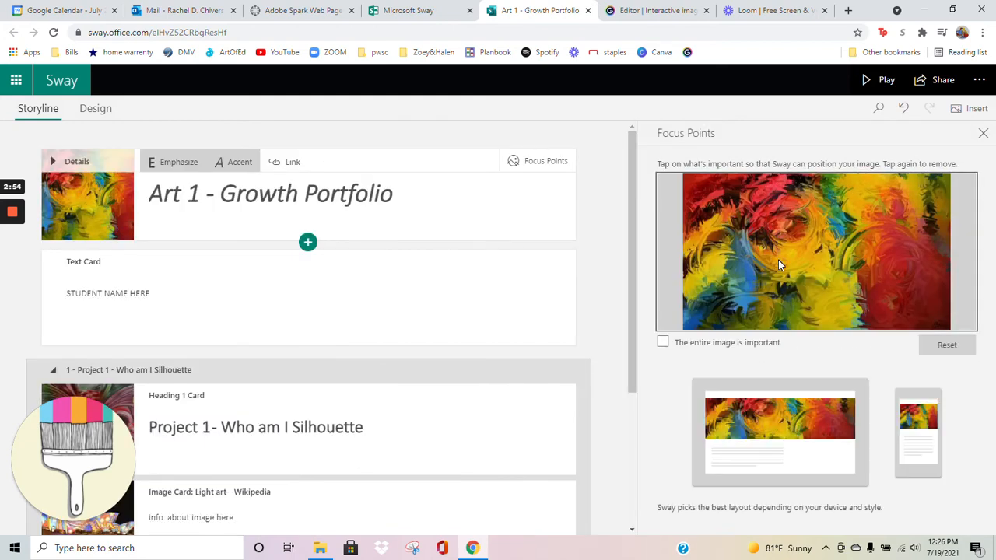
{"action": "left_click", "coordinate": [894, 200]}
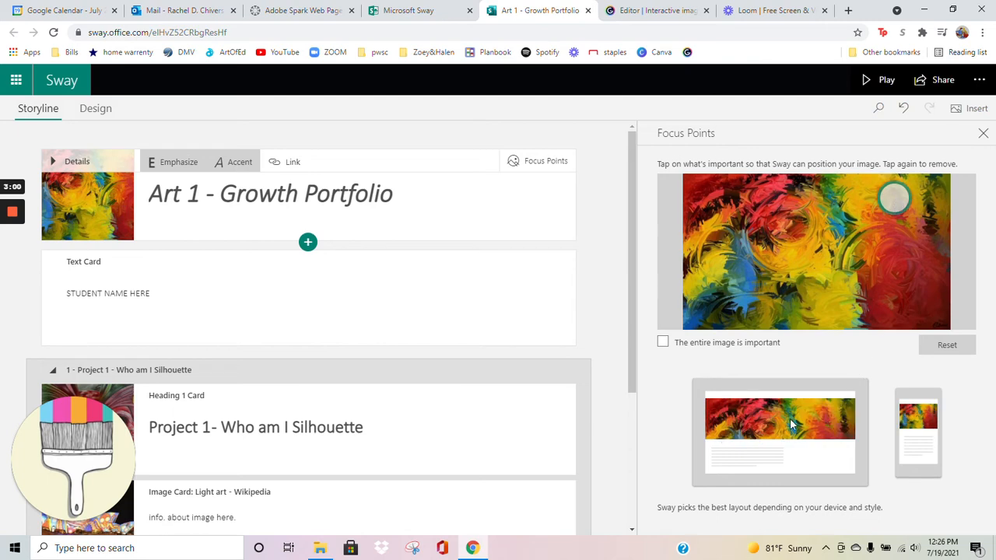
{"action": "left_click", "coordinate": [938, 346]}
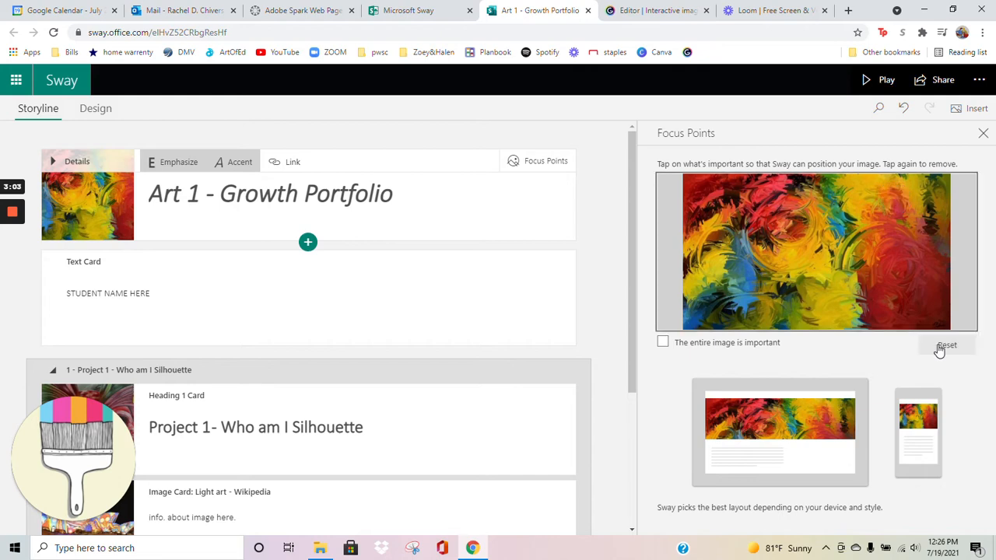
{"action": "left_click", "coordinate": [718, 311]}
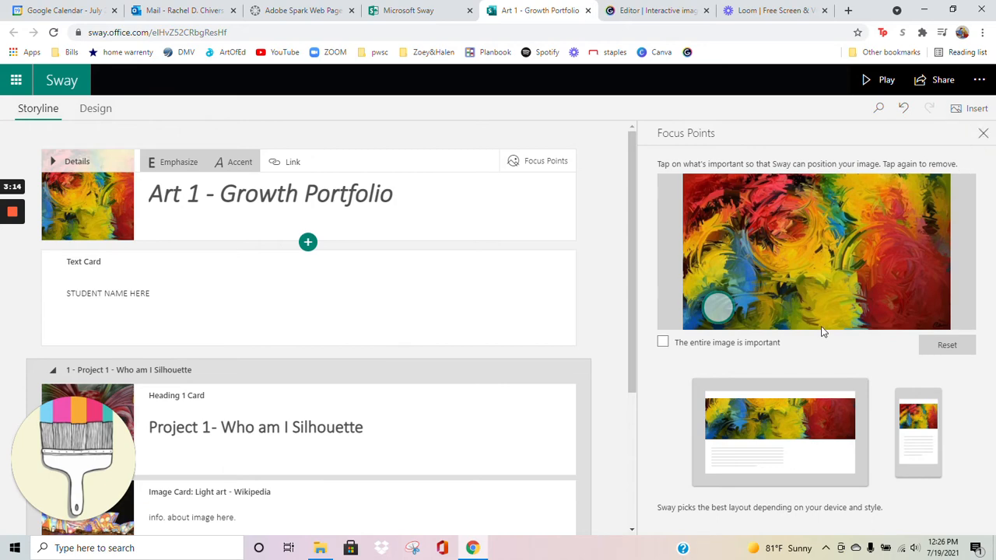
{"action": "left_click", "coordinate": [984, 136]}
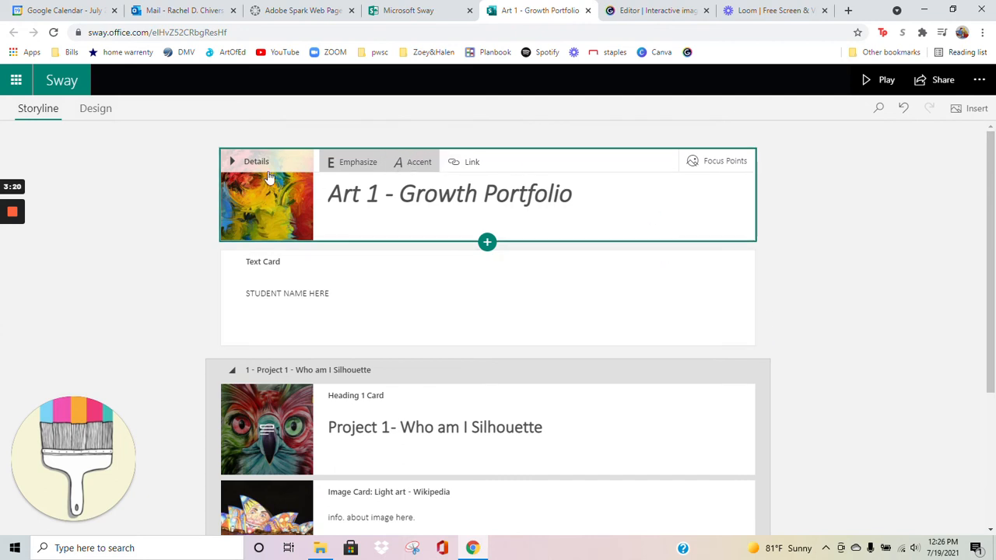
Step: Try converting the STUDENT NAME HERE text card into a heading, and undo the conversion
{"action": "left_click", "coordinate": [327, 295]}
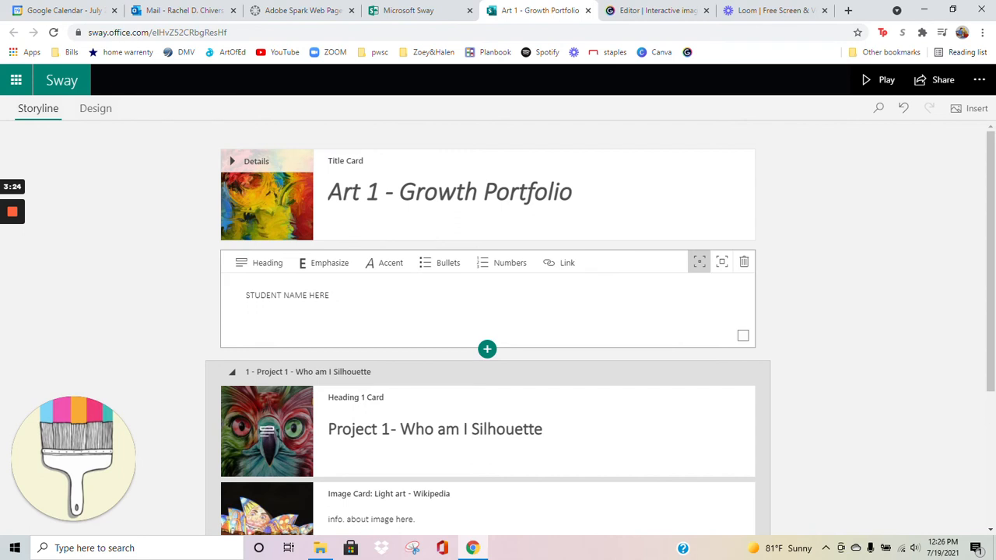
{"action": "left_click", "coordinate": [257, 270]}
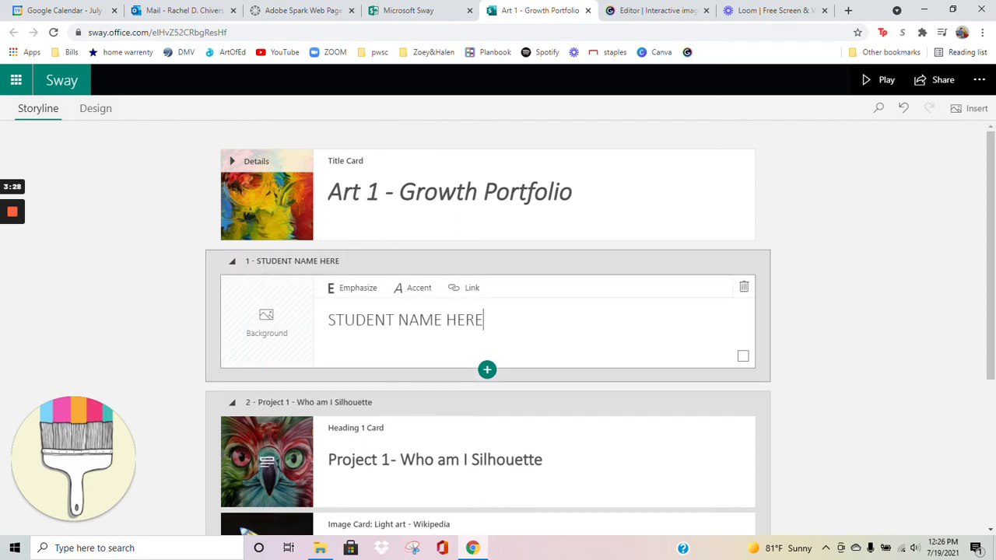
{"action": "left_click", "coordinate": [484, 319]}
{"action": "left_click", "coordinate": [904, 109]}
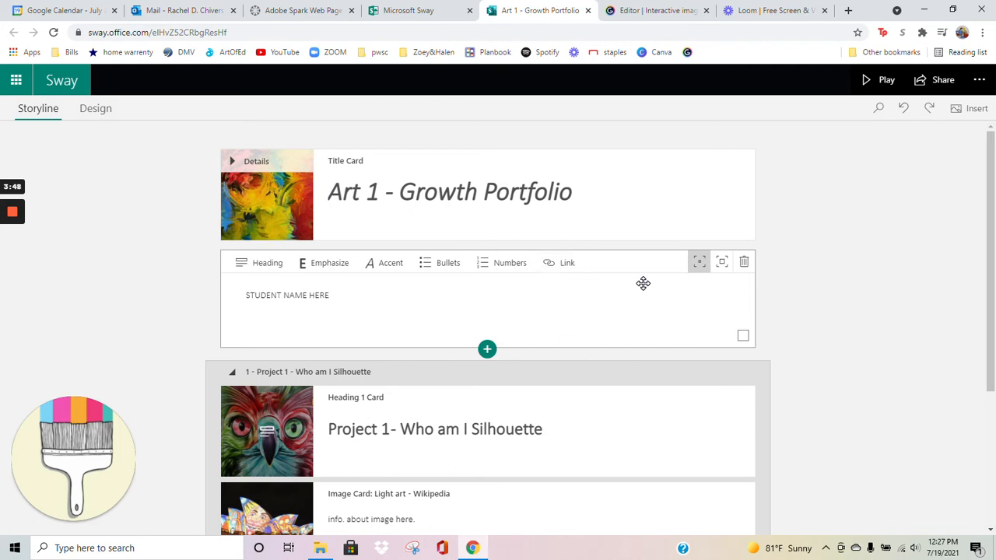
Step: Examine the heading, image and text cards in the Project 1 - Who am I Silhouette section and their editable text
{"action": "scroll", "coordinate": [397, 391], "scroll_direction": "down", "scroll_amount": 2}
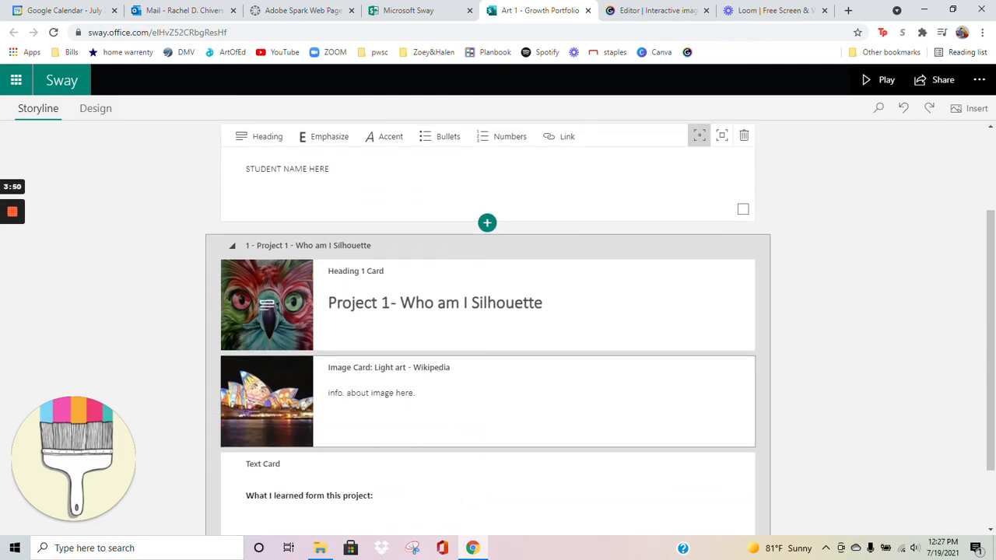
{"action": "scroll", "coordinate": [389, 418], "scroll_direction": "down", "scroll_amount": 1}
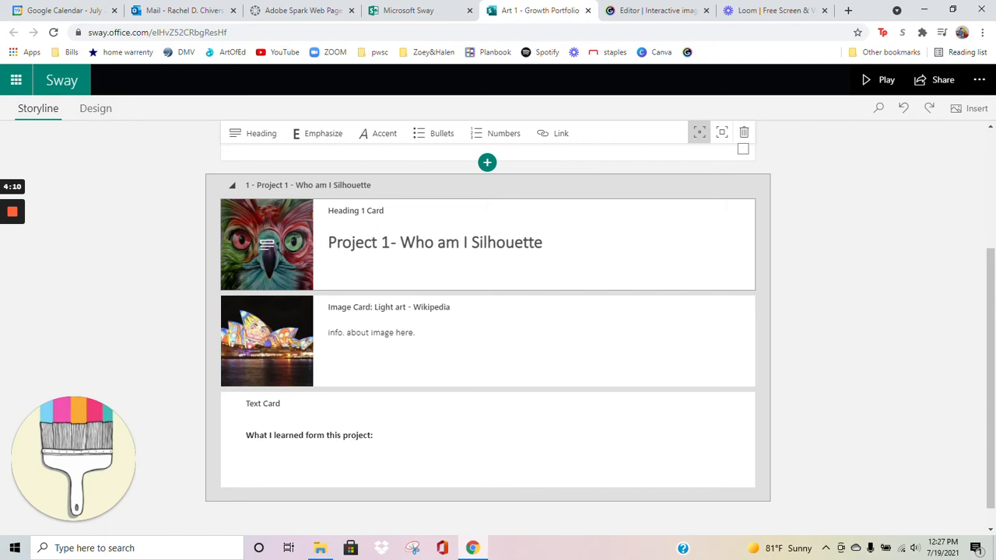
{"action": "left_click", "coordinate": [543, 243]}
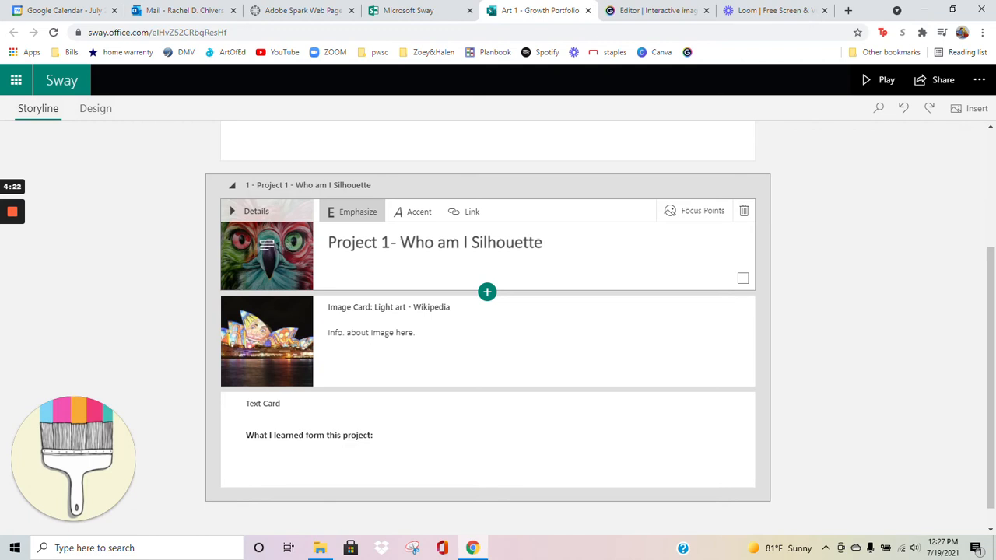
{"action": "left_click_drag", "start_coordinate": [543, 242], "coordinate": [236, 251]}
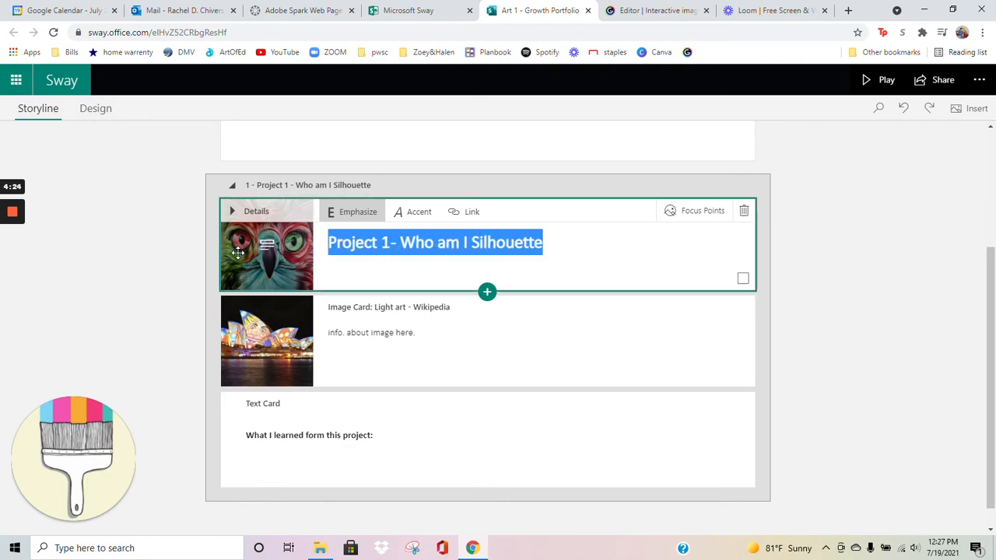
{"action": "left_click", "coordinate": [482, 371]}
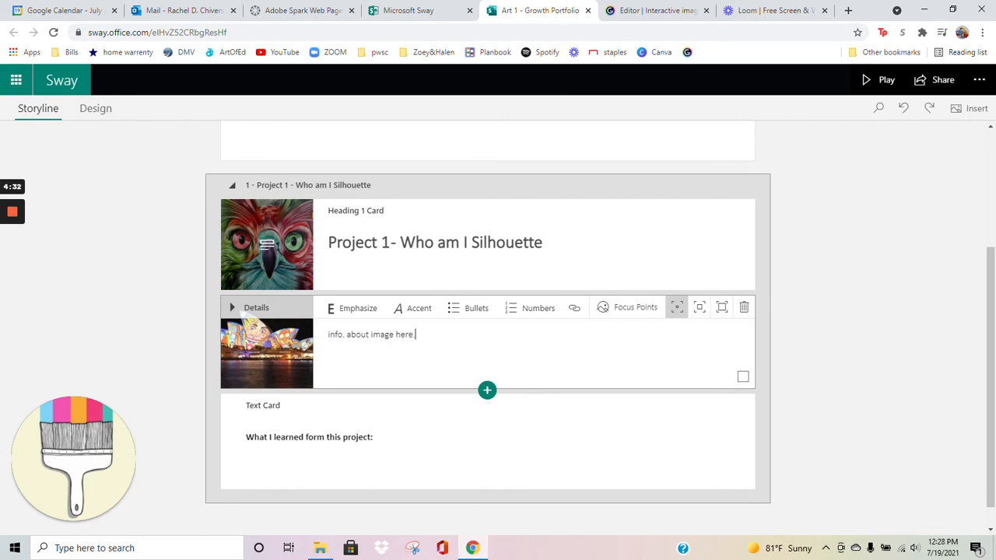
{"action": "key", "text": "ctrl+a"}
{"action": "left_click", "coordinate": [277, 341]}
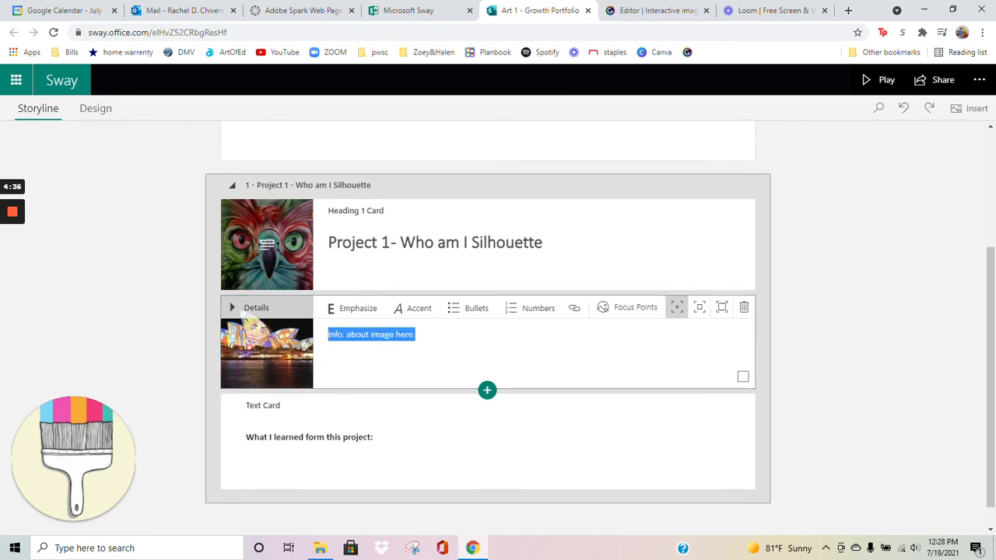
{"action": "left_click", "coordinate": [416, 335]}
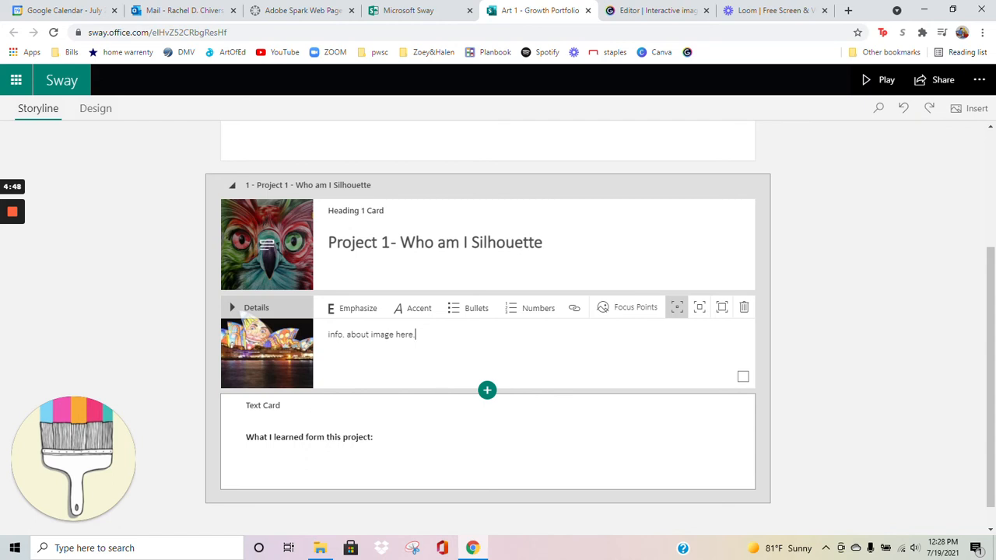
{"action": "left_click", "coordinate": [375, 437]}
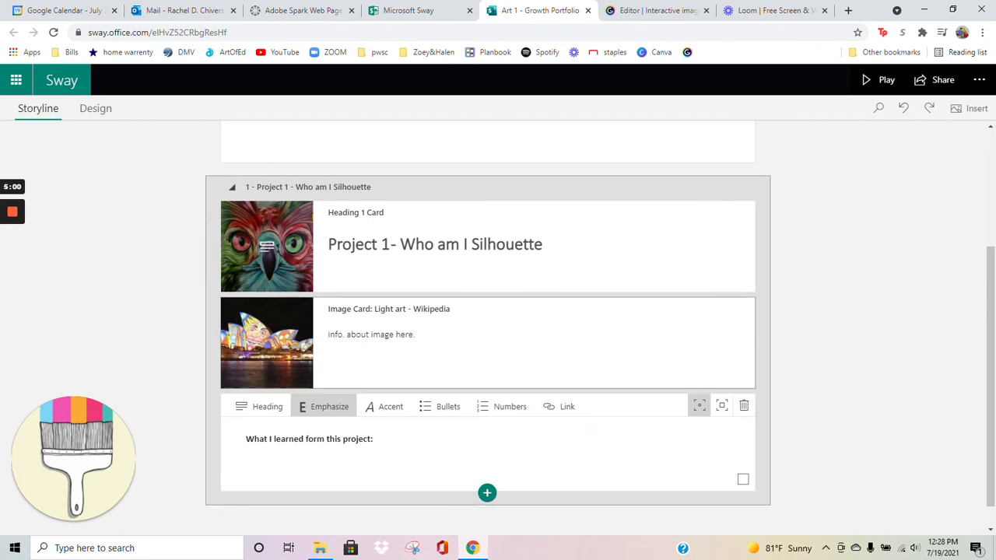
{"action": "left_click", "coordinate": [845, 339]}
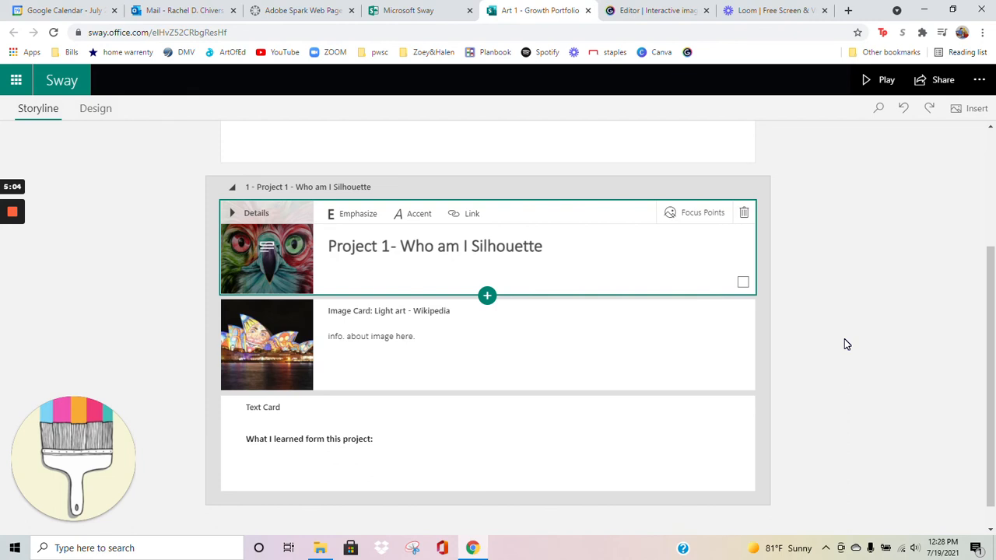
{"action": "scroll", "coordinate": [844, 339], "scroll_direction": "up", "scroll_amount": 1}
{"action": "scroll", "coordinate": [844, 339], "scroll_direction": "down", "scroll_amount": 2}
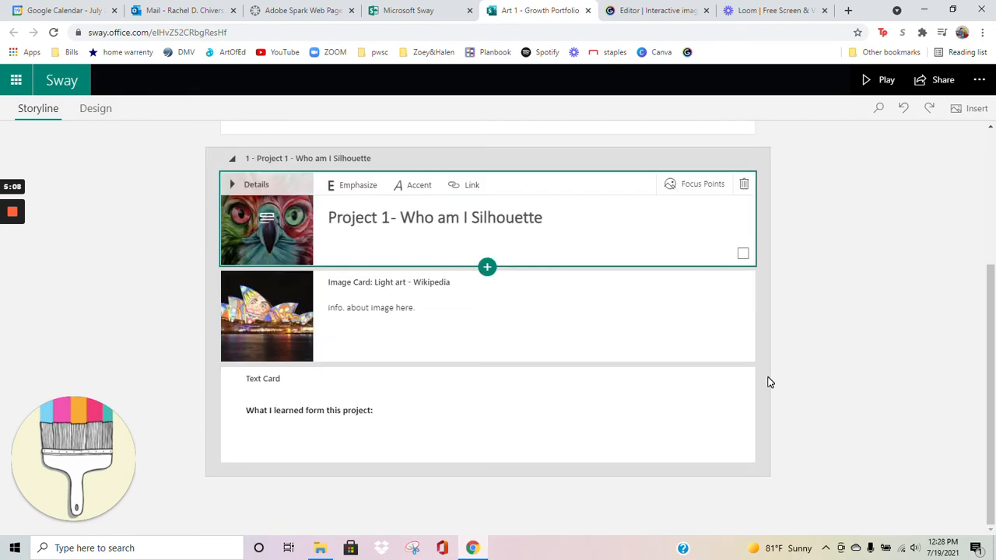
{"action": "scroll", "coordinate": [761, 381], "scroll_direction": "up", "scroll_amount": 3}
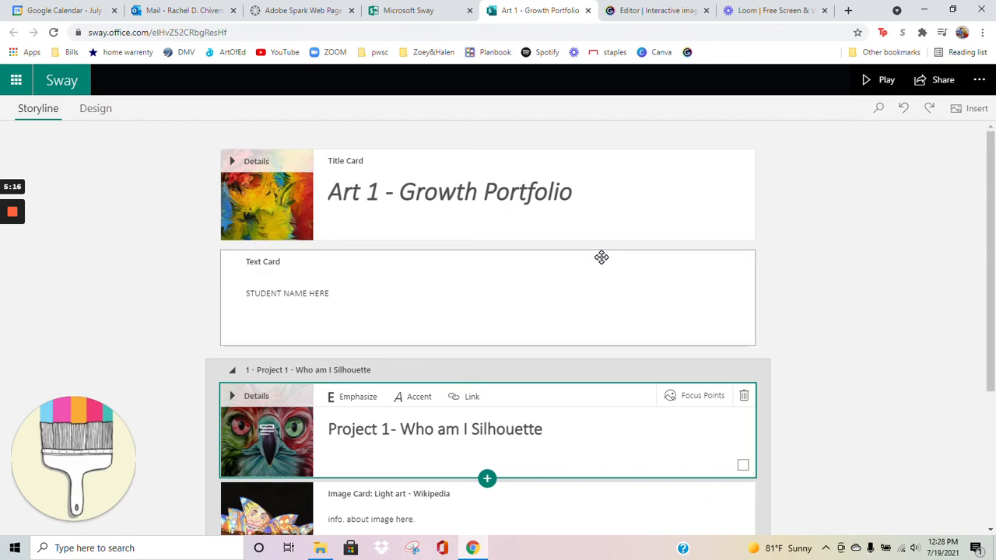
Step: Play the Sway and look through the presented portfolio down to the What I learned section
{"action": "left_click", "coordinate": [883, 83]}
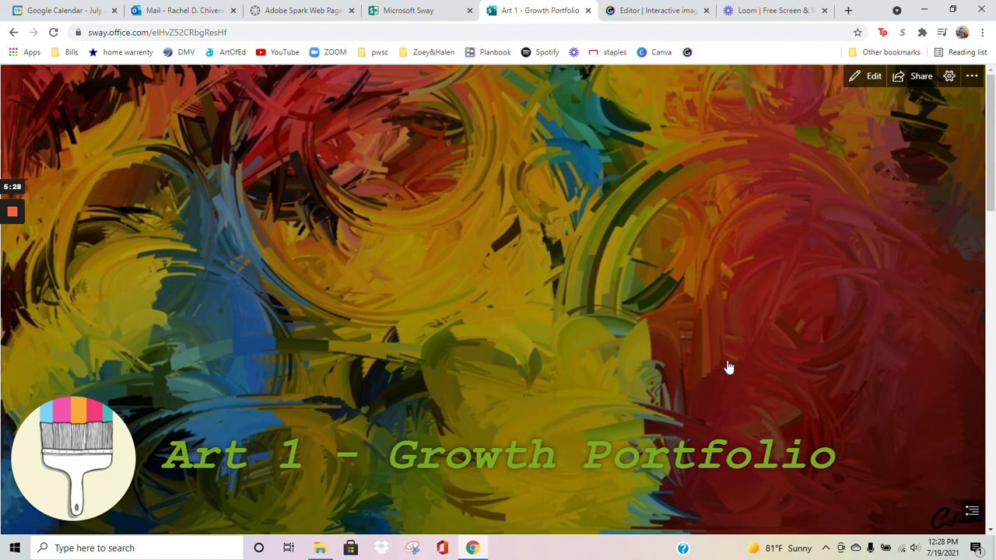
{"action": "scroll", "coordinate": [728, 367], "scroll_direction": "down", "scroll_amount": 5}
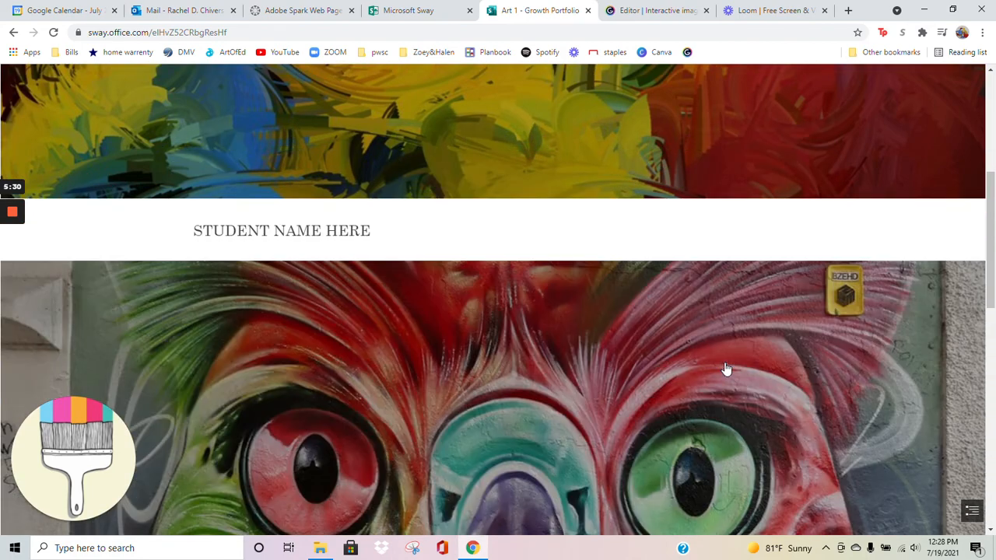
{"action": "scroll", "coordinate": [726, 369], "scroll_direction": "down", "scroll_amount": 7}
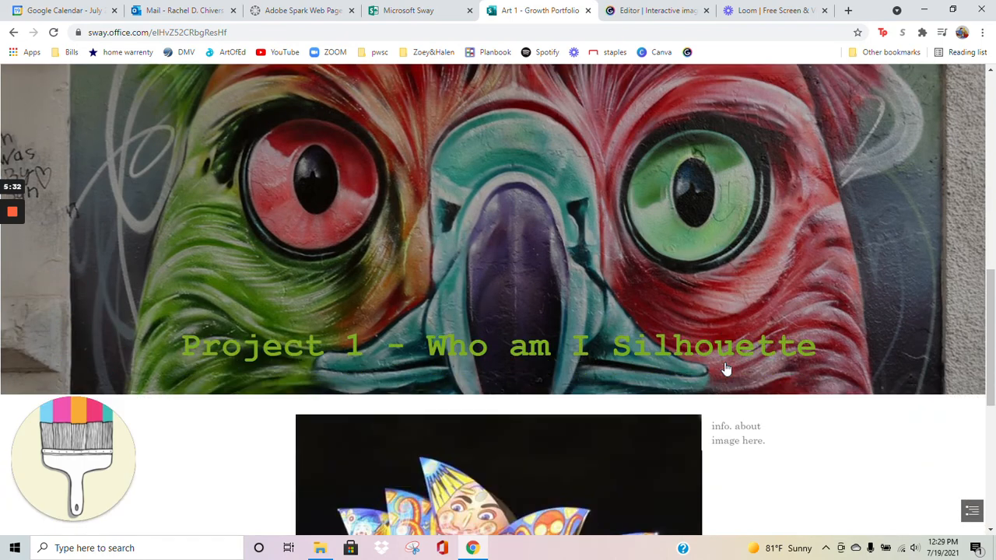
{"action": "scroll", "coordinate": [726, 368], "scroll_direction": "down", "scroll_amount": 1}
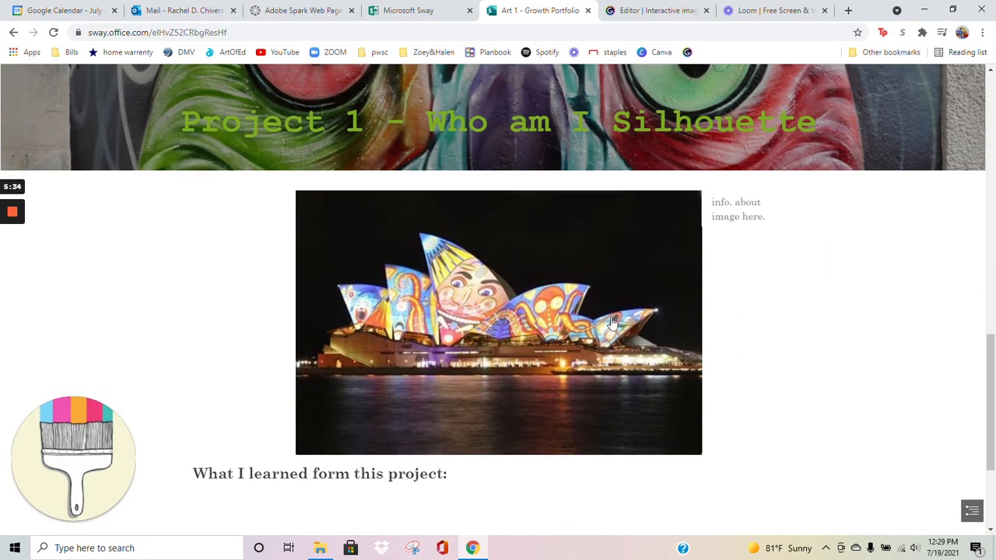
Step: Look back through the played portfolio between the title image and the Project 1 section, and return to editing
{"action": "scroll", "coordinate": [795, 305], "scroll_direction": "up", "scroll_amount": 3}
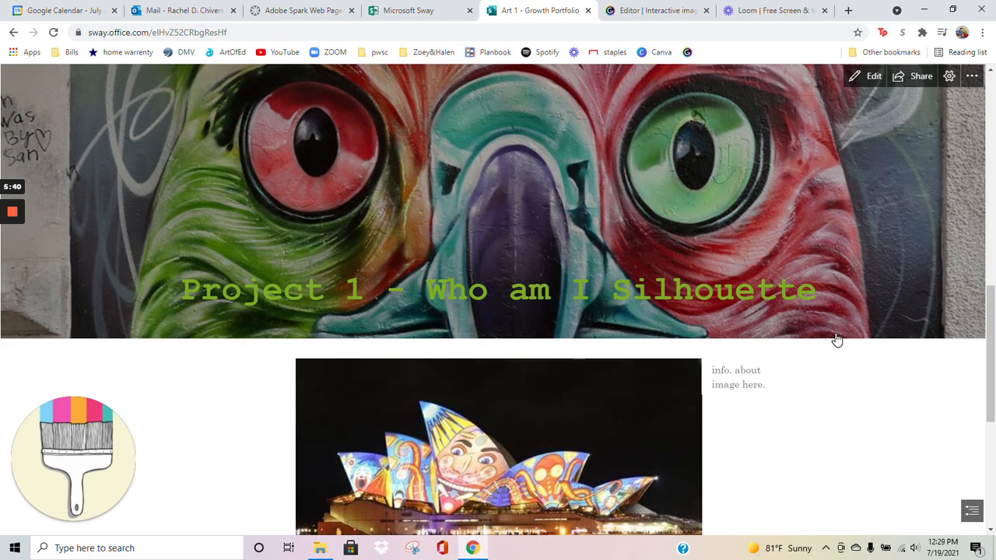
{"action": "scroll", "coordinate": [835, 343], "scroll_direction": "up", "scroll_amount": 5}
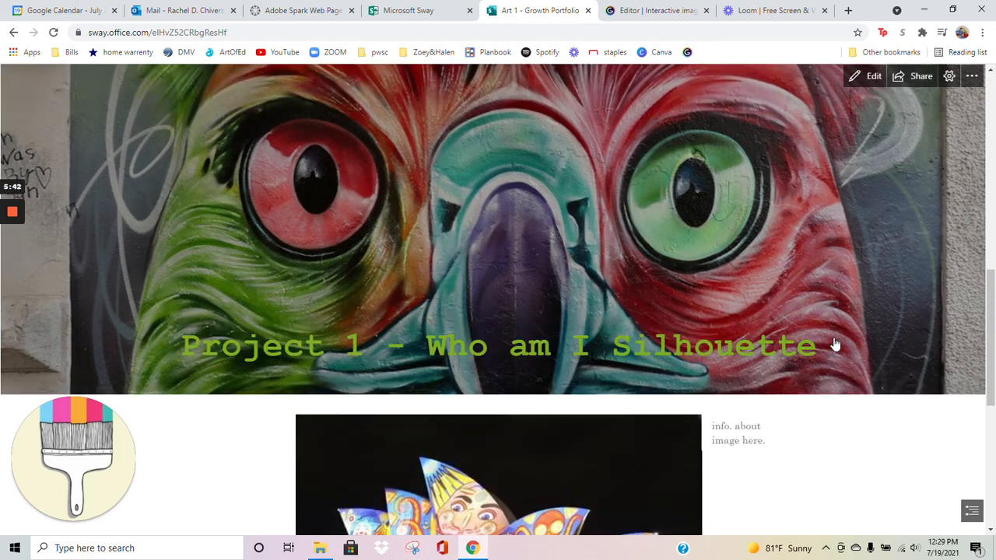
{"action": "scroll", "coordinate": [831, 338], "scroll_direction": "up", "scroll_amount": 5}
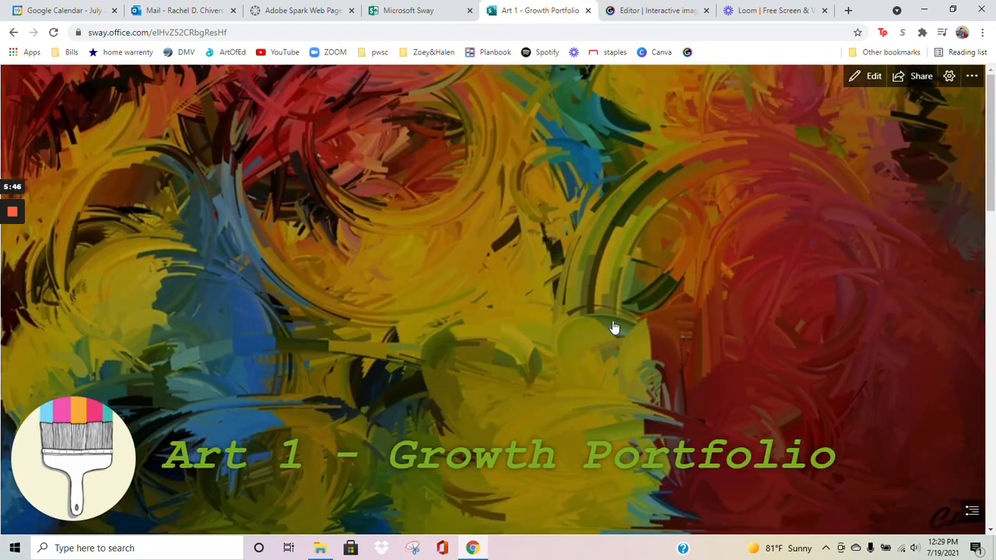
{"action": "scroll", "coordinate": [580, 240], "scroll_direction": "down", "scroll_amount": 5}
{"action": "scroll", "coordinate": [580, 240], "scroll_direction": "down", "scroll_amount": 6}
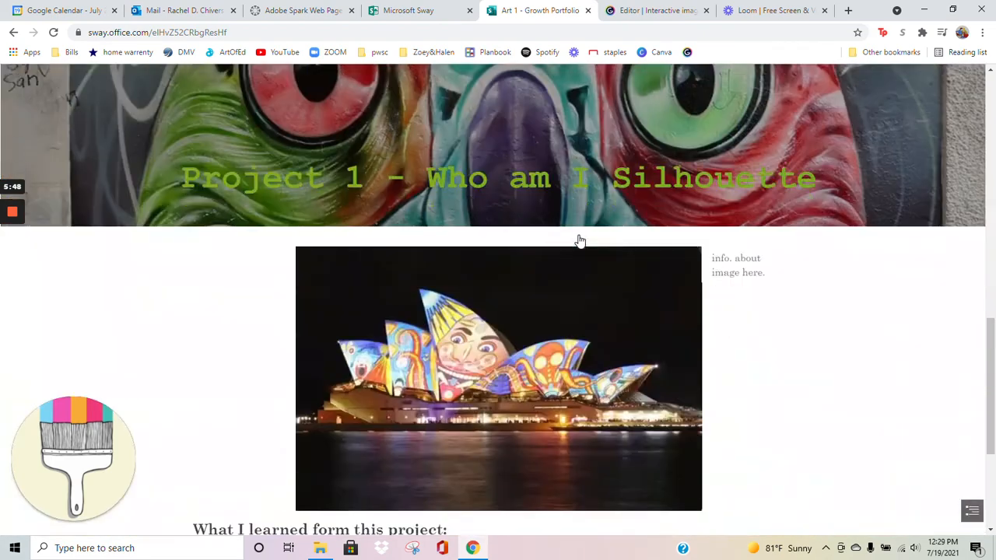
{"action": "scroll", "coordinate": [778, 233], "scroll_direction": "up", "scroll_amount": 7}
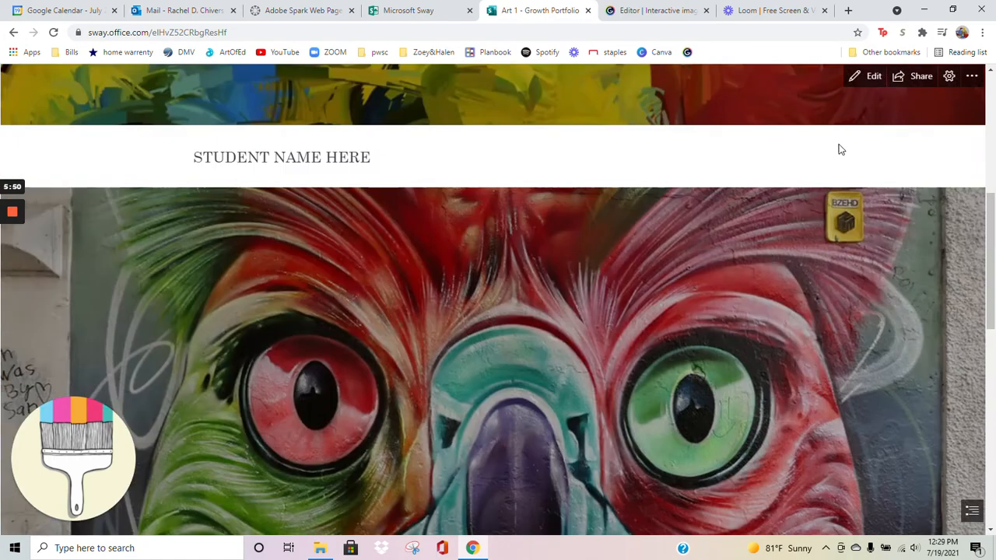
{"action": "left_click", "coordinate": [872, 77]}
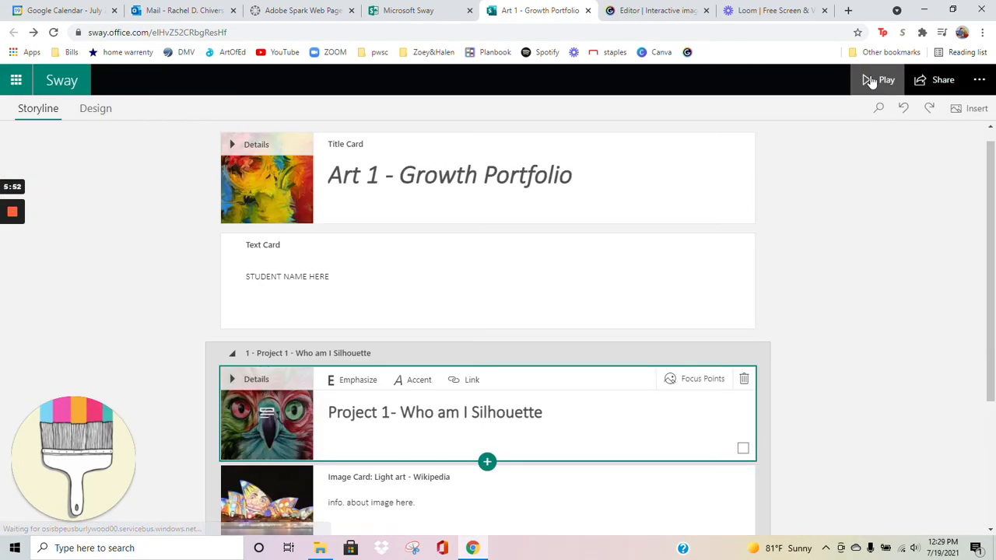
Step: Open the design view's styles and look over the available layouts, style designs and current vertical preview
{"action": "left_click", "coordinate": [93, 114]}
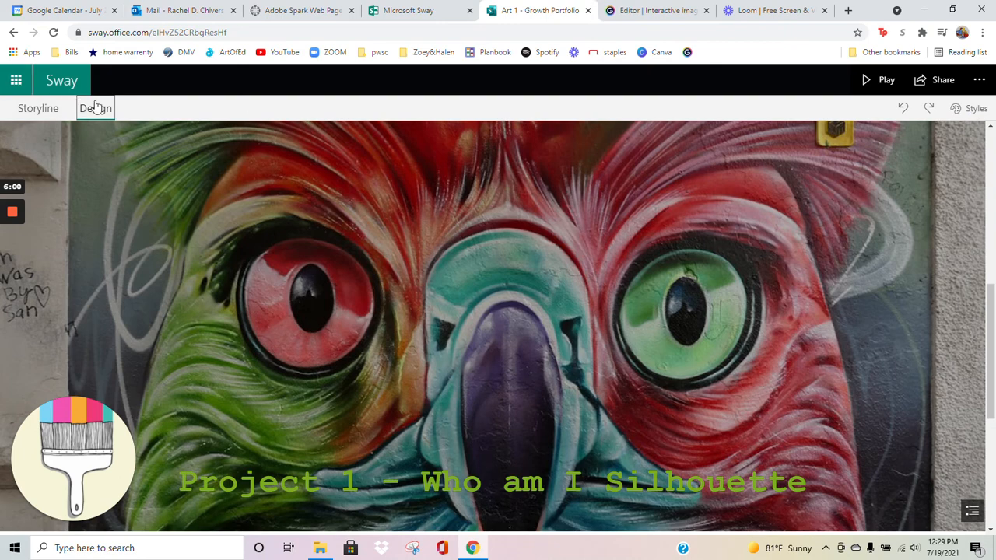
{"action": "left_click", "coordinate": [982, 112]}
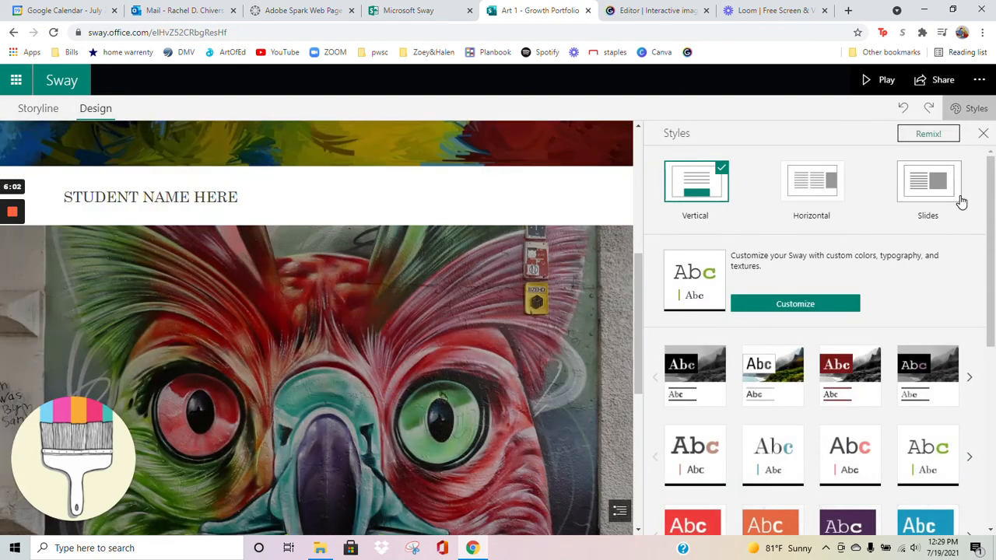
{"action": "scroll", "coordinate": [860, 274], "scroll_direction": "down", "scroll_amount": 5}
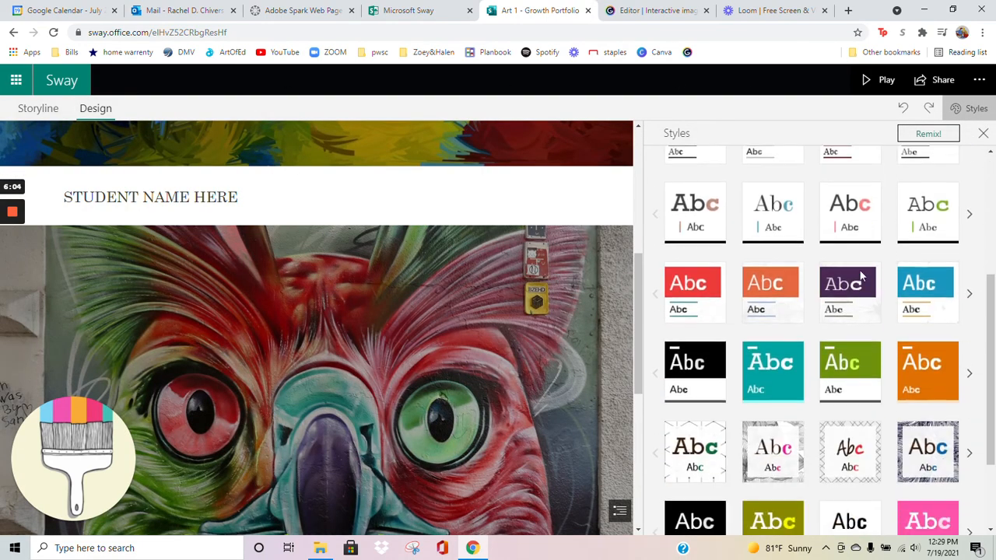
{"action": "scroll", "coordinate": [860, 272], "scroll_direction": "up", "scroll_amount": 5}
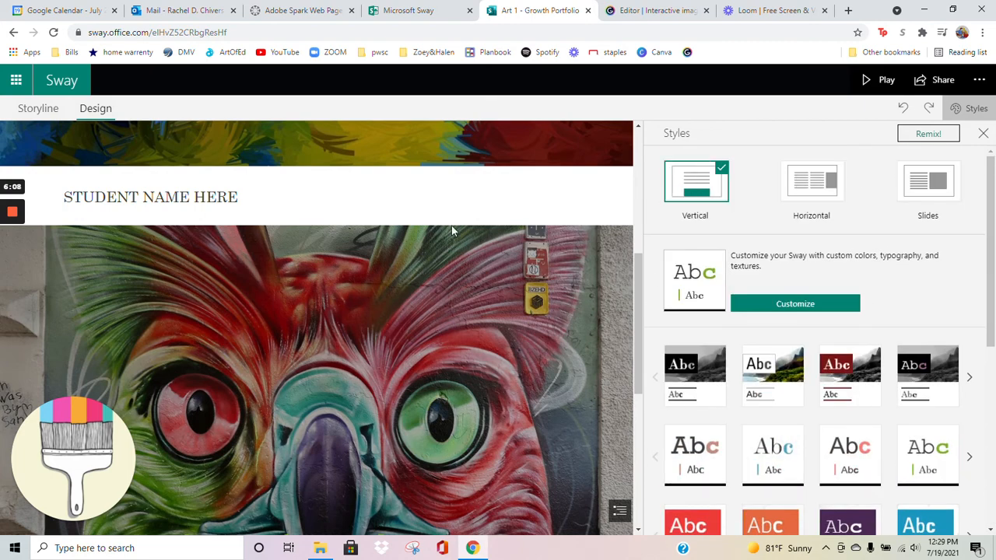
{"action": "scroll", "coordinate": [450, 232], "scroll_direction": "down", "scroll_amount": 3}
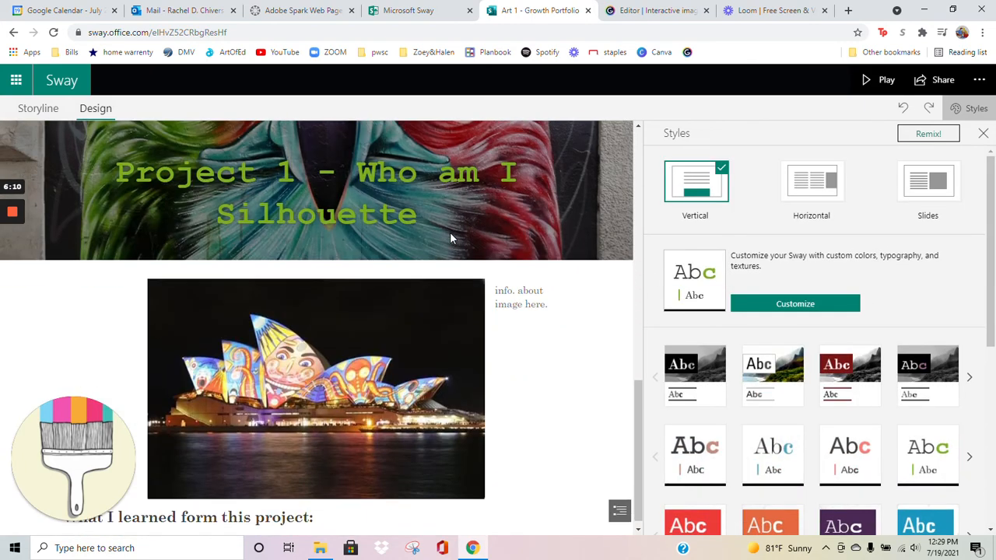
{"action": "scroll", "coordinate": [449, 232], "scroll_direction": "up", "scroll_amount": 5}
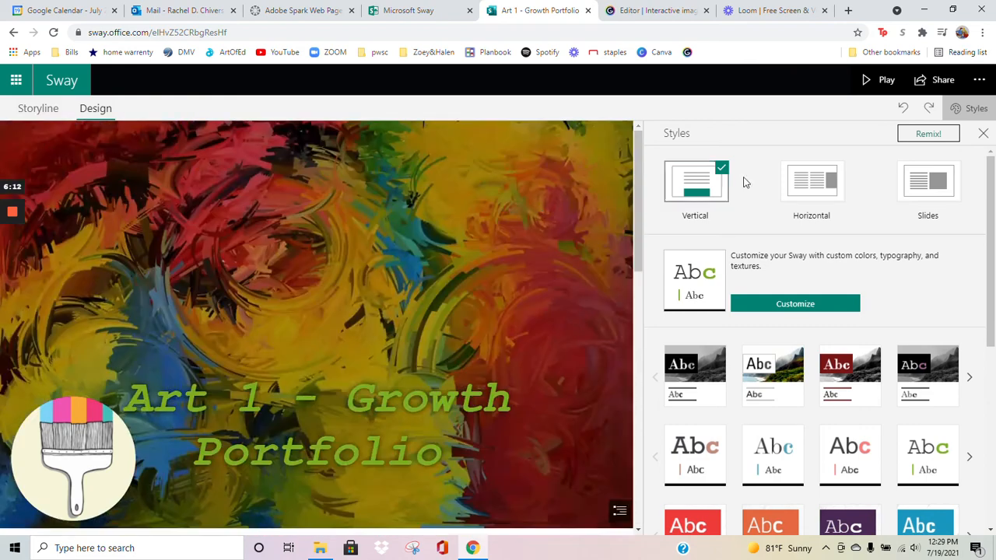
Step: Try the Horizontal layout and preview the portfolio through to the What I learned section
{"action": "left_click", "coordinate": [812, 182]}
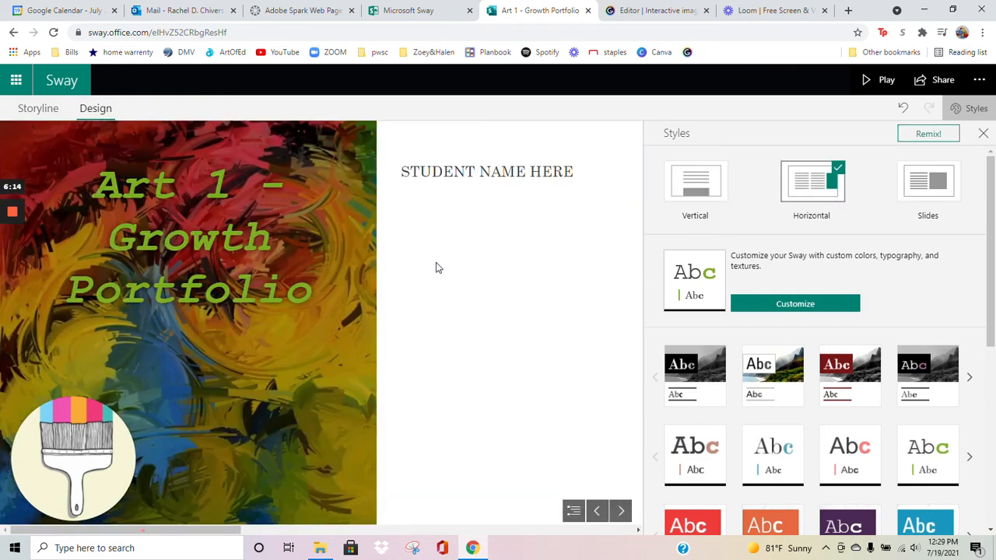
{"action": "scroll", "coordinate": [329, 298], "scroll_direction": "down", "scroll_amount": 3}
{"action": "scroll", "coordinate": [330, 300], "scroll_direction": "down", "scroll_amount": 5}
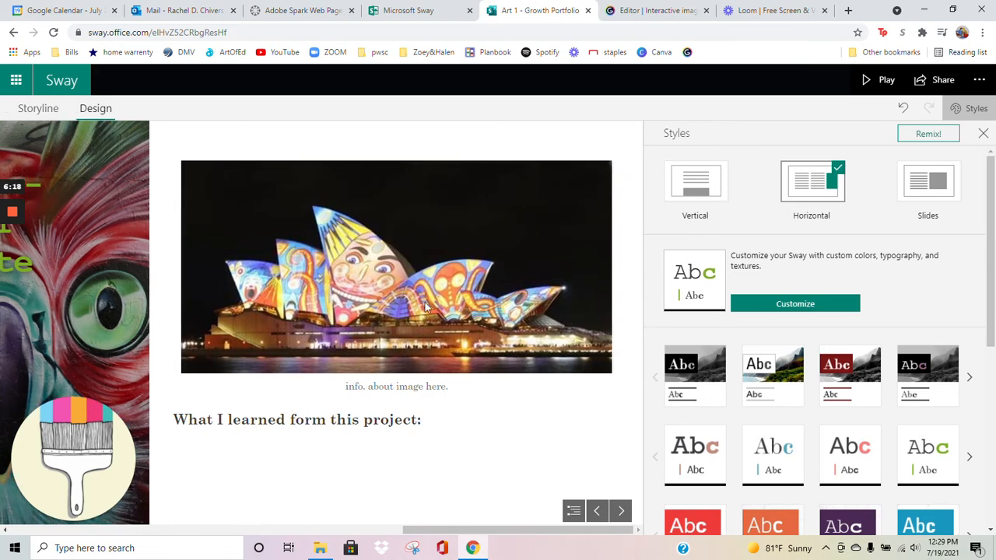
Step: Try the Slides layout, page through the slides, and restore the Vertical layout
{"action": "left_click", "coordinate": [909, 191]}
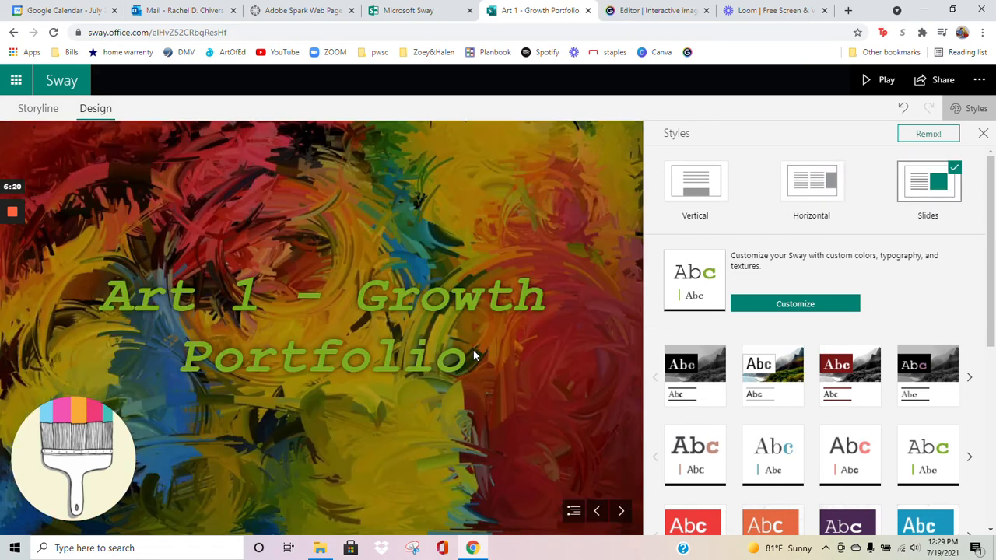
{"action": "left_click", "coordinate": [619, 512]}
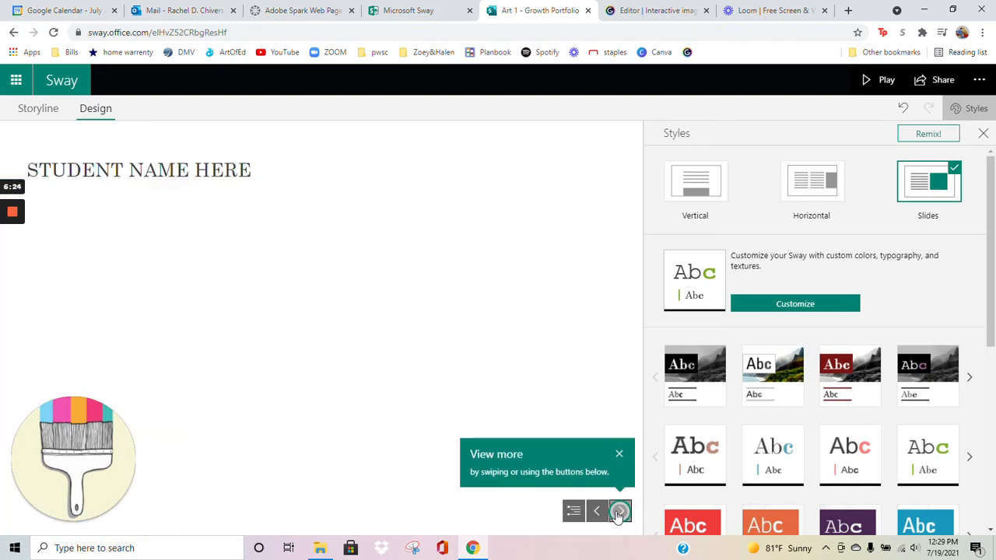
{"action": "left_click", "coordinate": [619, 511]}
{"action": "left_click", "coordinate": [695, 185]}
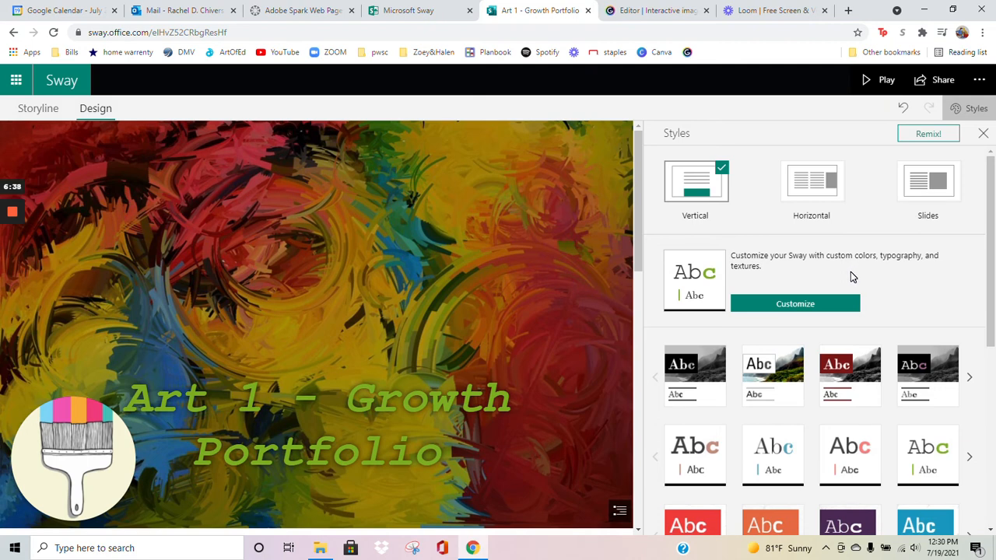
Step: Apply the plain white style with black lettering to the portfolio
{"action": "scroll", "coordinate": [851, 272], "scroll_direction": "down", "scroll_amount": 2}
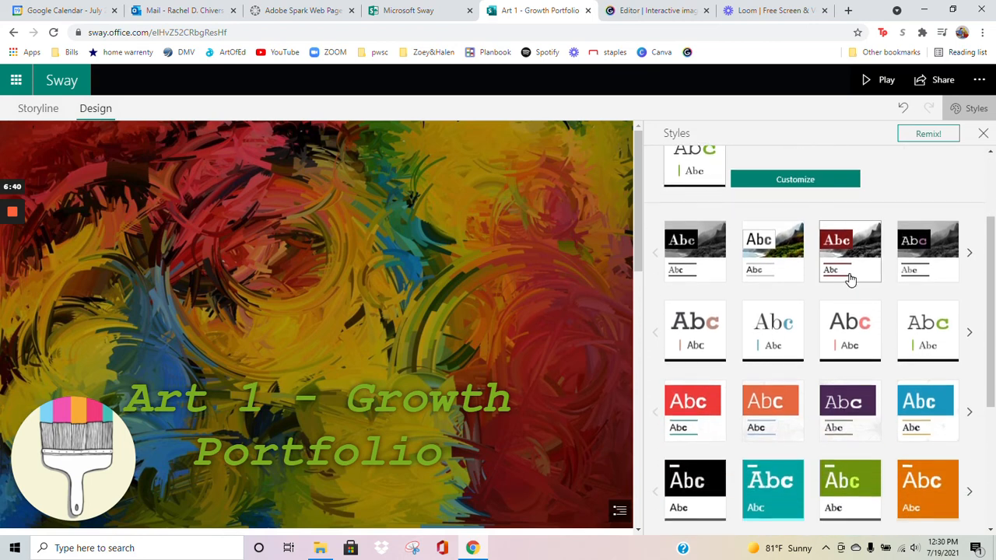
{"action": "scroll", "coordinate": [851, 277], "scroll_direction": "down", "scroll_amount": 1}
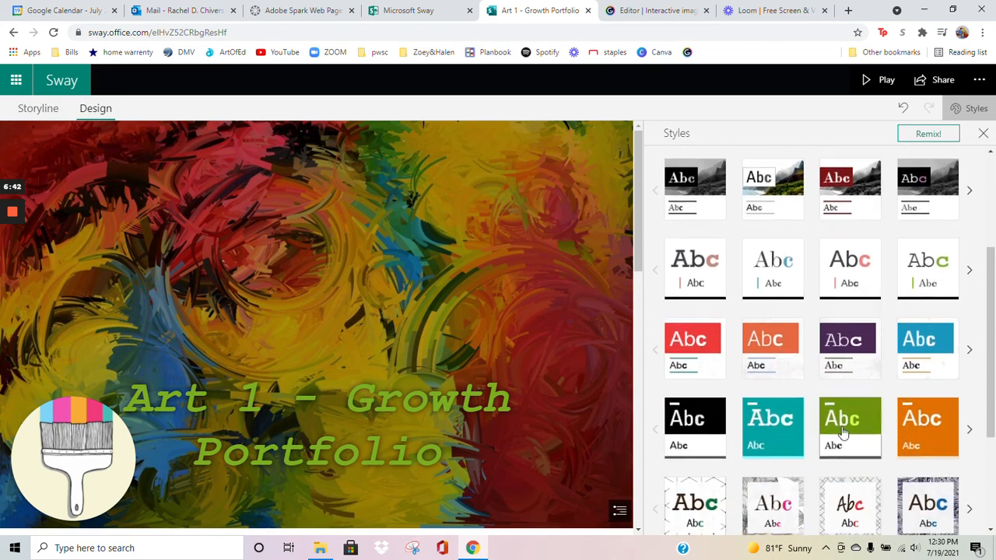
{"action": "scroll", "coordinate": [796, 334], "scroll_direction": "down", "scroll_amount": 3}
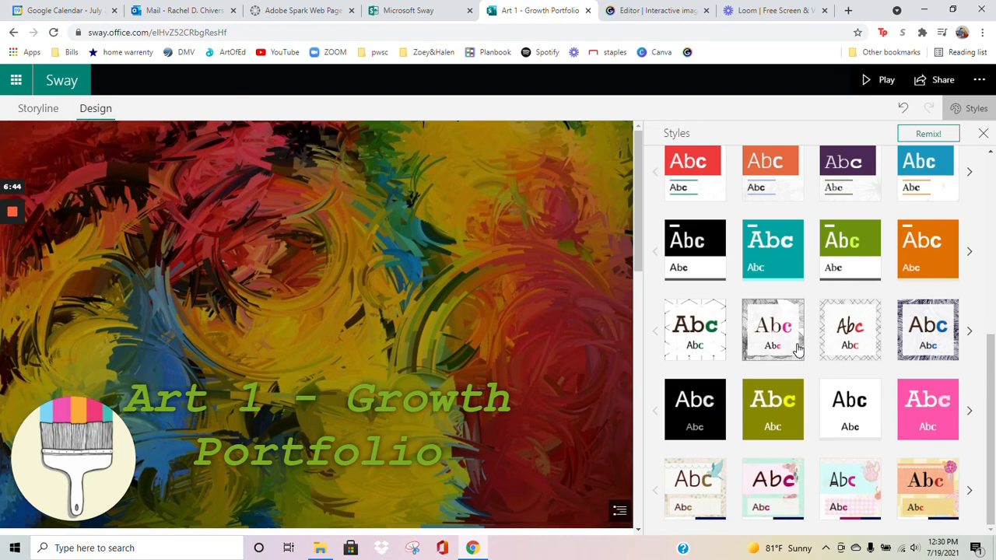
{"action": "left_click", "coordinate": [853, 413]}
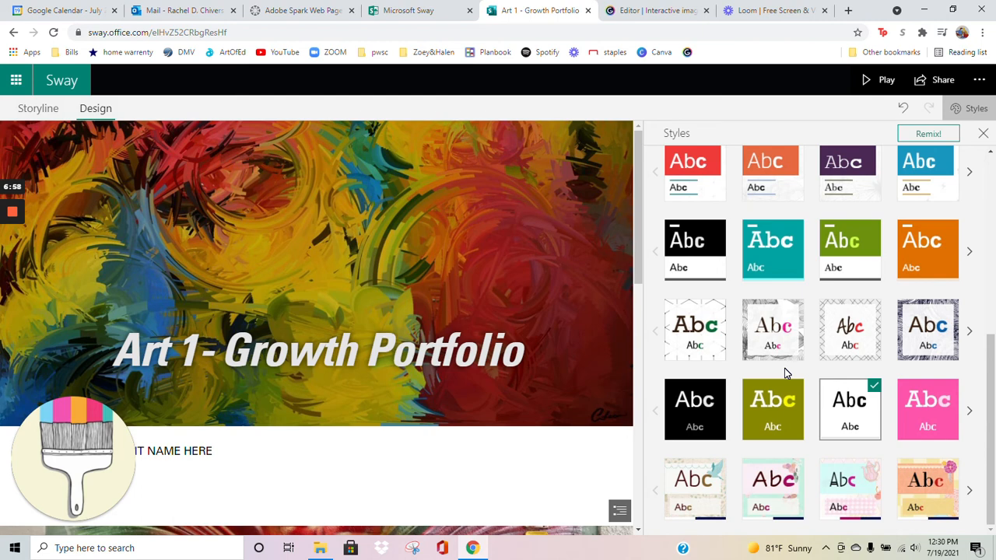
Step: Apply the blue-accented style with the dark swirl-patterned background and preview it down to the Project 1 heading
{"action": "left_click", "coordinate": [929, 330]}
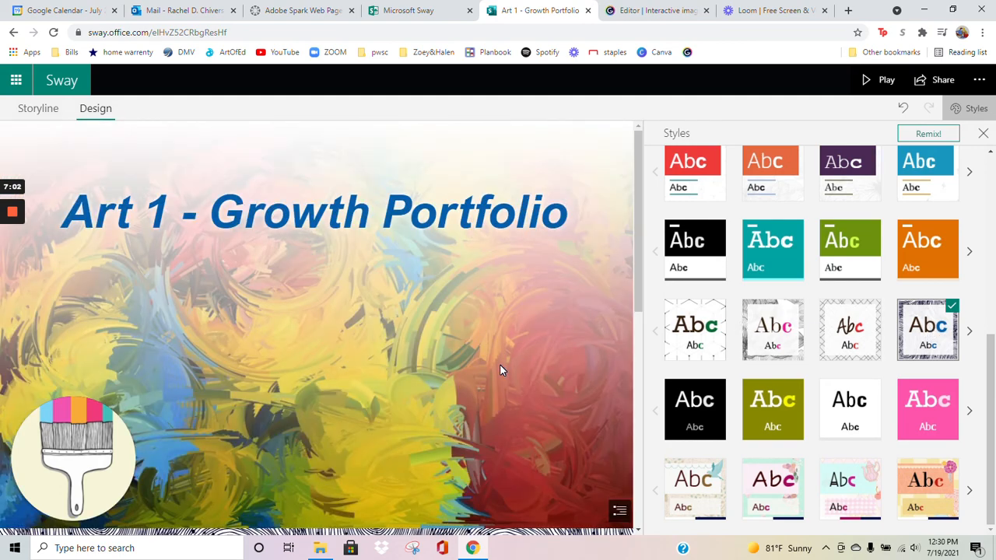
{"action": "scroll", "coordinate": [497, 364], "scroll_direction": "down", "scroll_amount": 4}
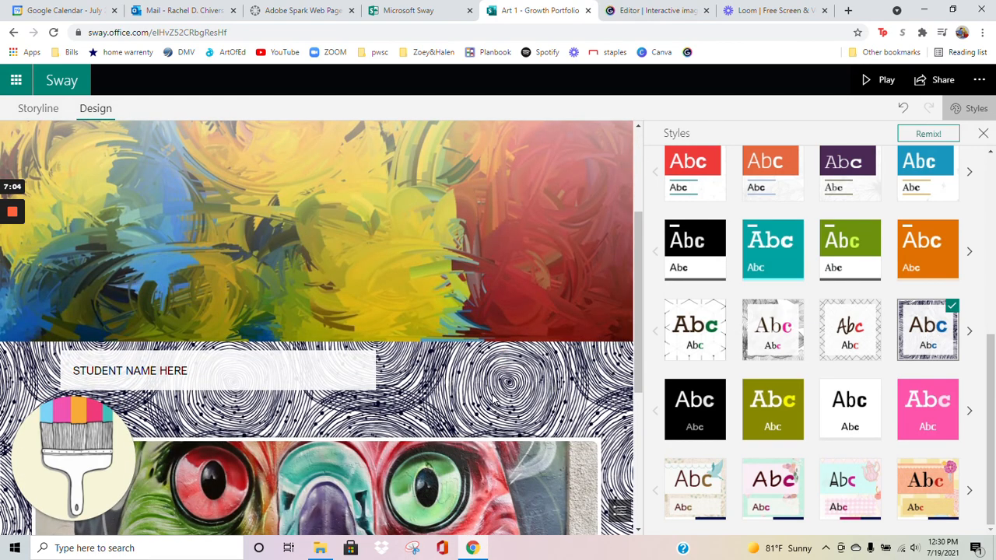
{"action": "scroll", "coordinate": [491, 397], "scroll_direction": "down", "scroll_amount": 2}
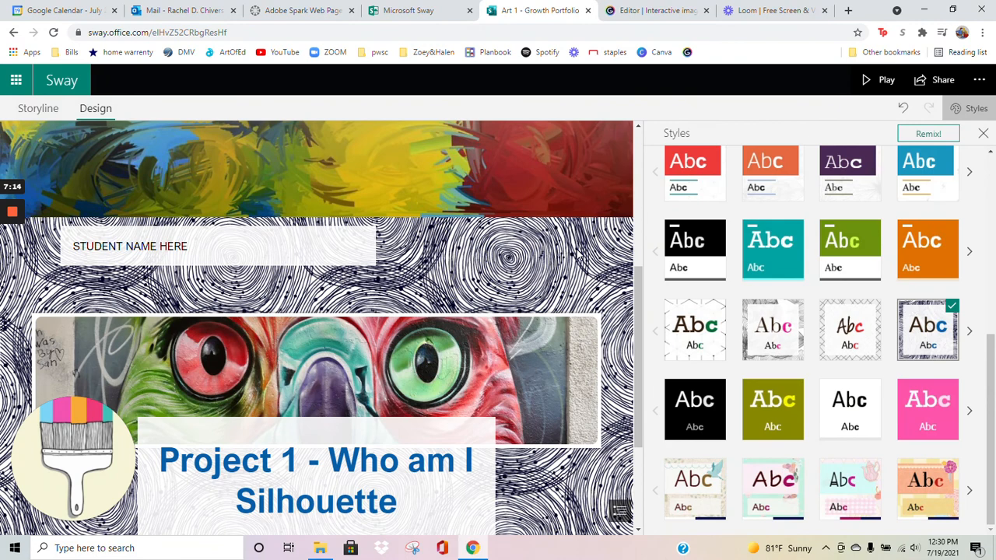
{"action": "scroll", "coordinate": [444, 288], "scroll_direction": "up", "scroll_amount": 3}
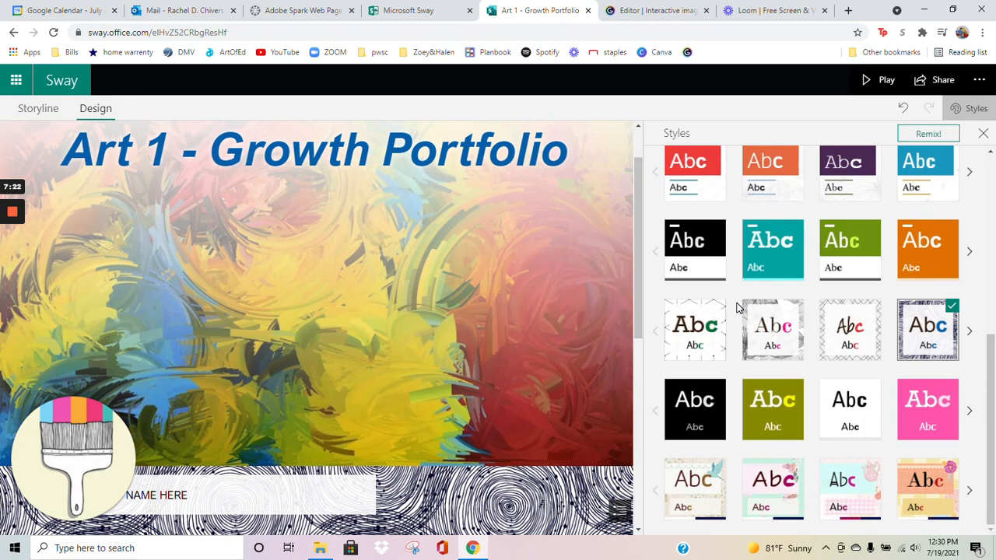
Step: Apply the style with a black heading block and white body area to the portfolio
{"action": "left_click", "coordinate": [691, 263]}
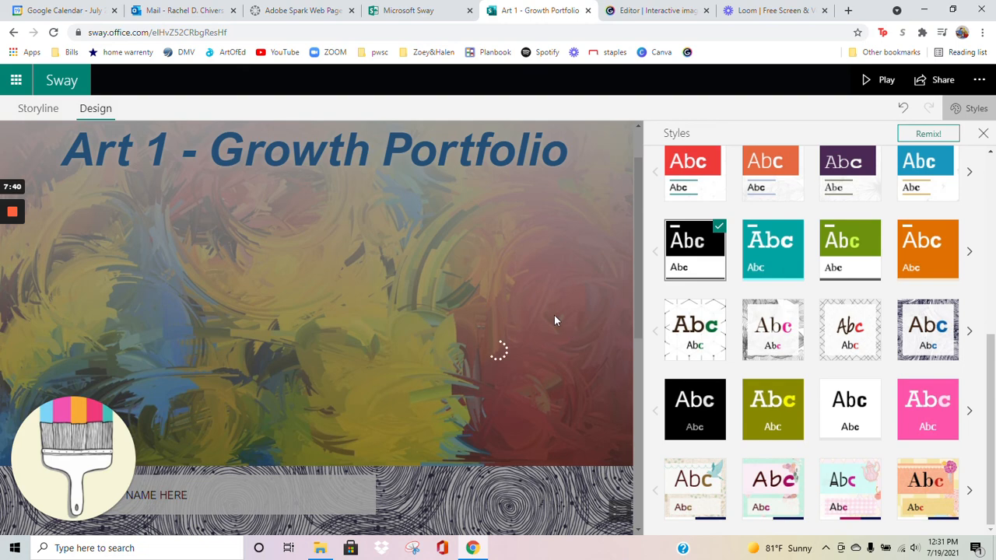
{"action": "scroll", "coordinate": [889, 357], "scroll_direction": "up", "scroll_amount": 5}
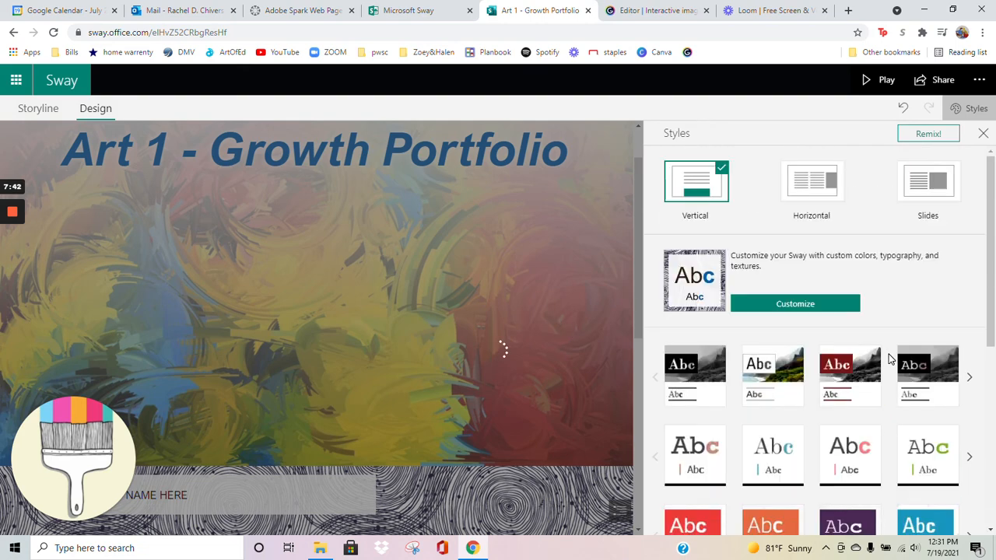
{"action": "scroll", "coordinate": [889, 358], "scroll_direction": "down", "scroll_amount": 5}
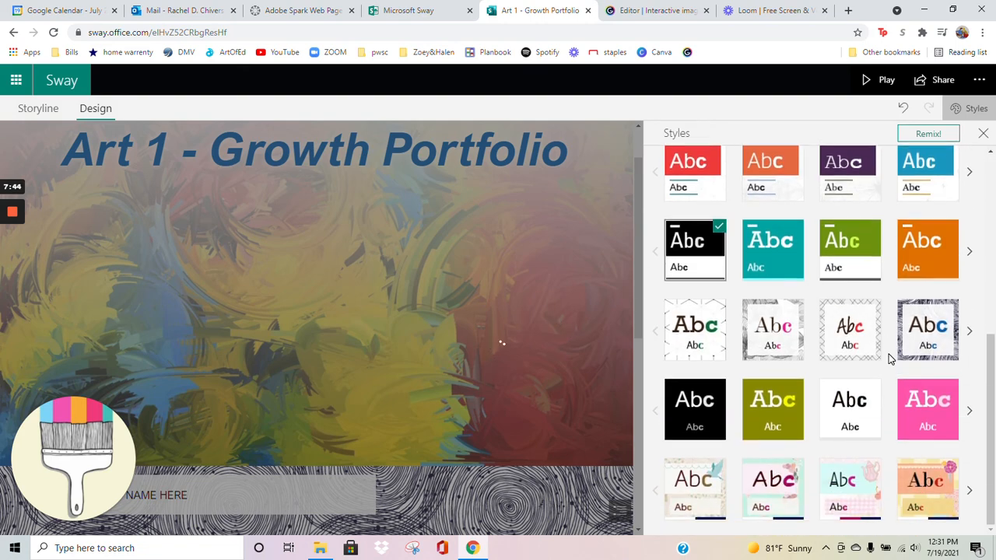
{"action": "scroll", "coordinate": [890, 358], "scroll_direction": "up", "scroll_amount": 5}
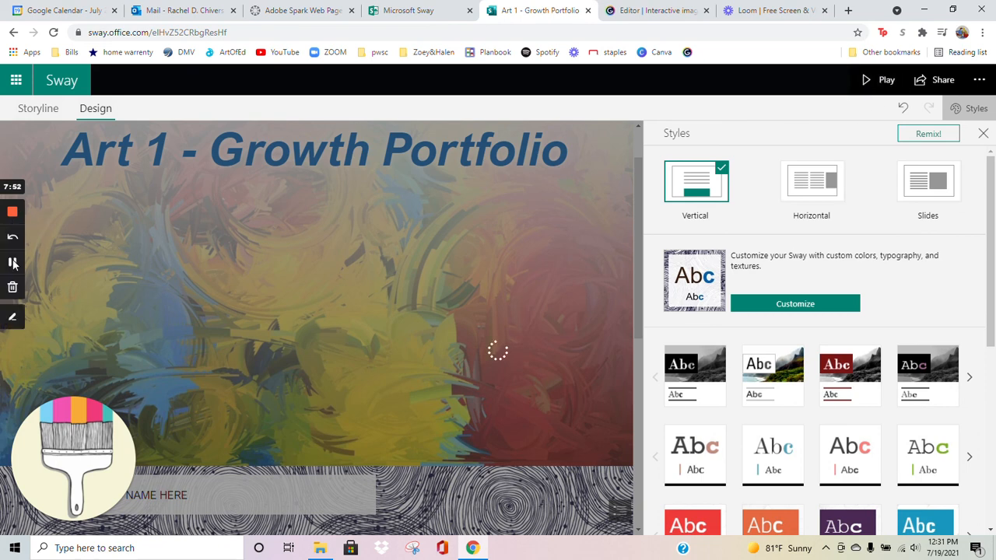
{"action": "left_click", "coordinate": [11, 262]}
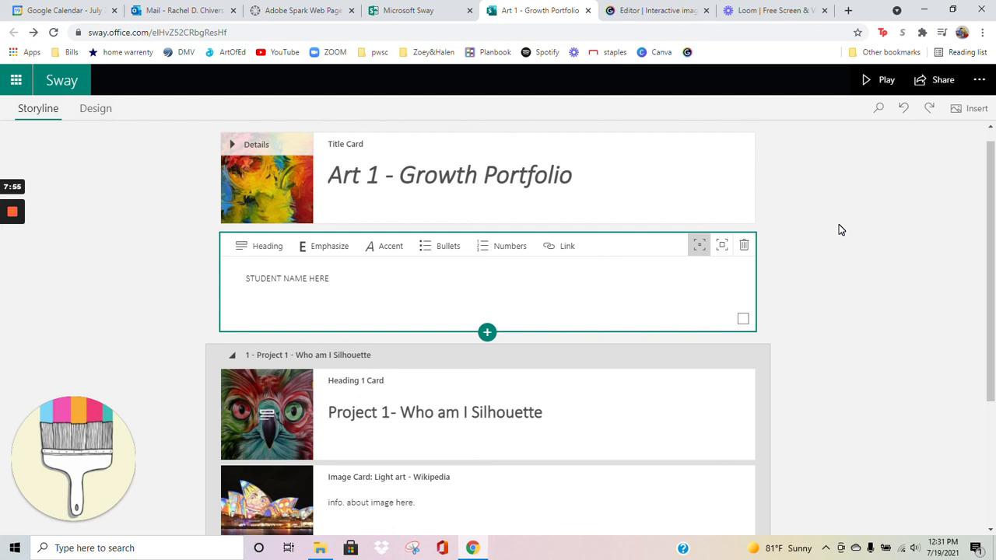
Step: Copy the view-only link that shares the Sway with anyone, and close the sharing options
{"action": "left_click", "coordinate": [930, 87]}
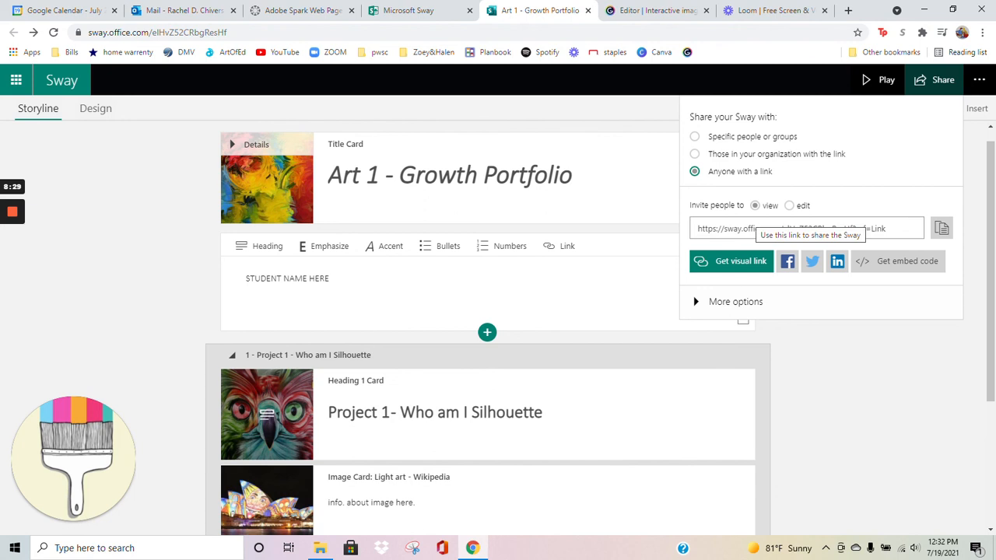
{"action": "left_click", "coordinate": [943, 231]}
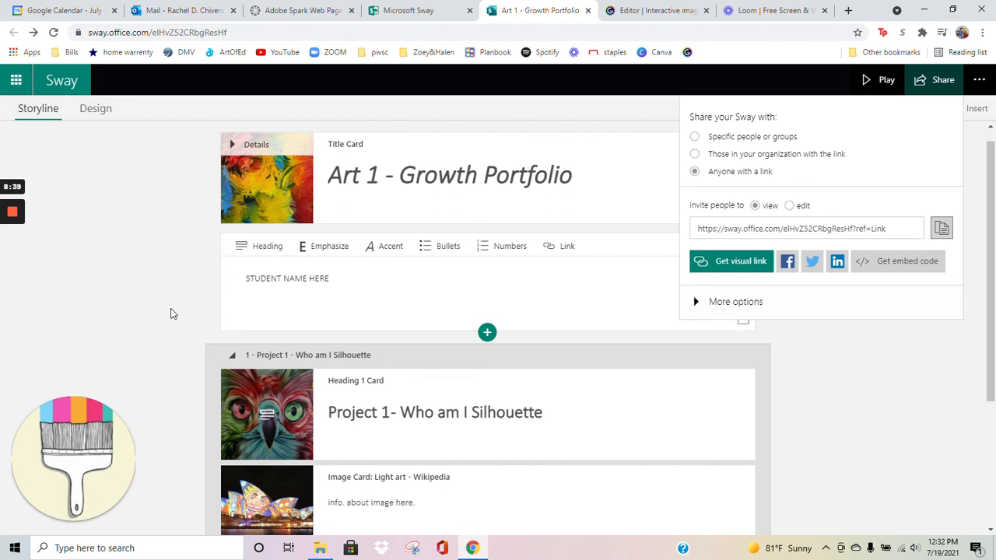
{"action": "left_click", "coordinate": [141, 290]}
{"action": "mouse_move", "coordinate": [14, 214]}
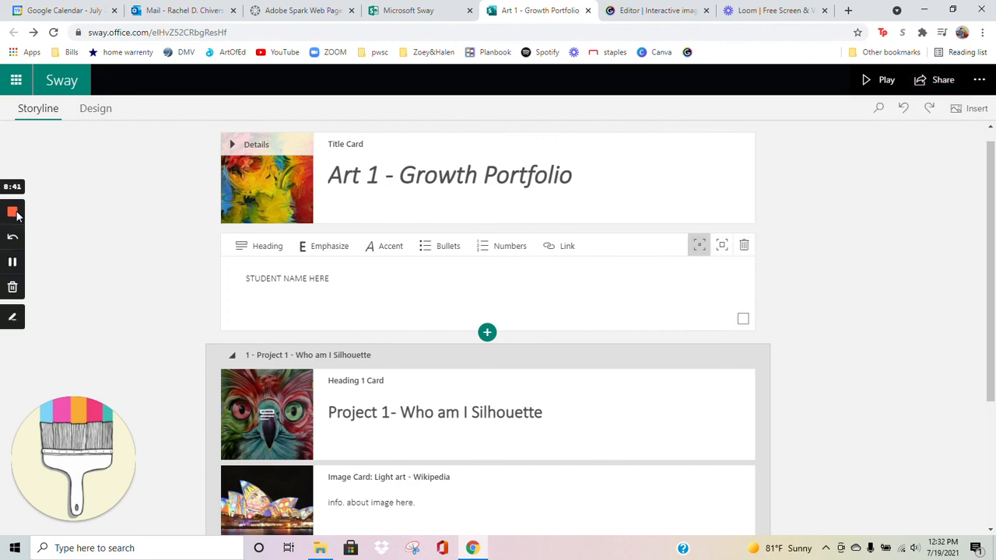